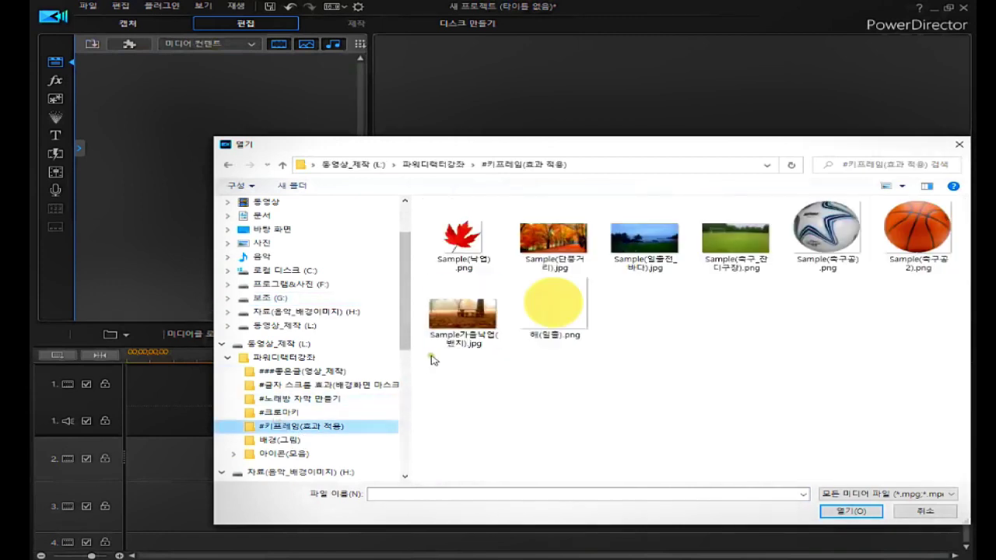
Import all eight images, from Sample(낙엽).png through 해(일출).png, into the media library
left_click(485, 264)
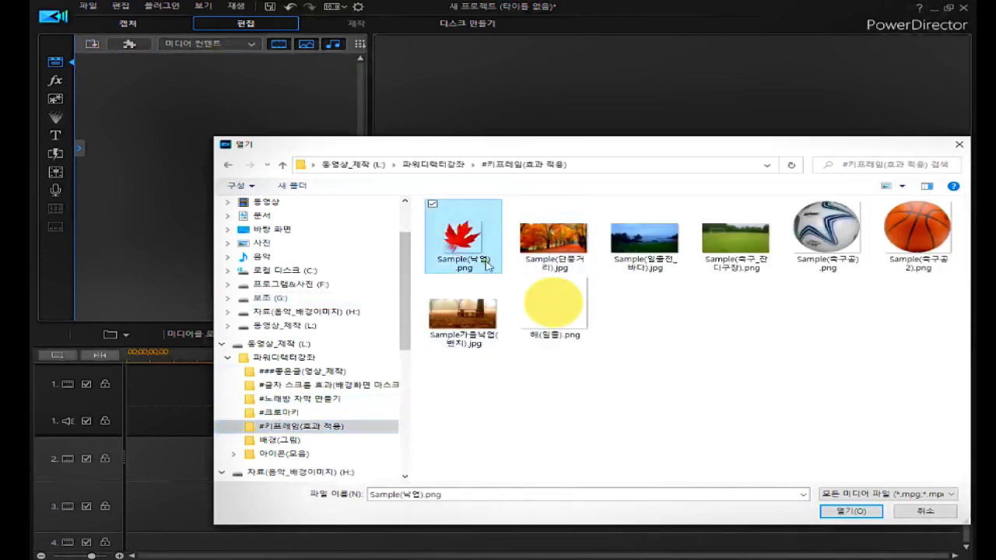
left_click(560, 317, "shift")
left_click(848, 511)
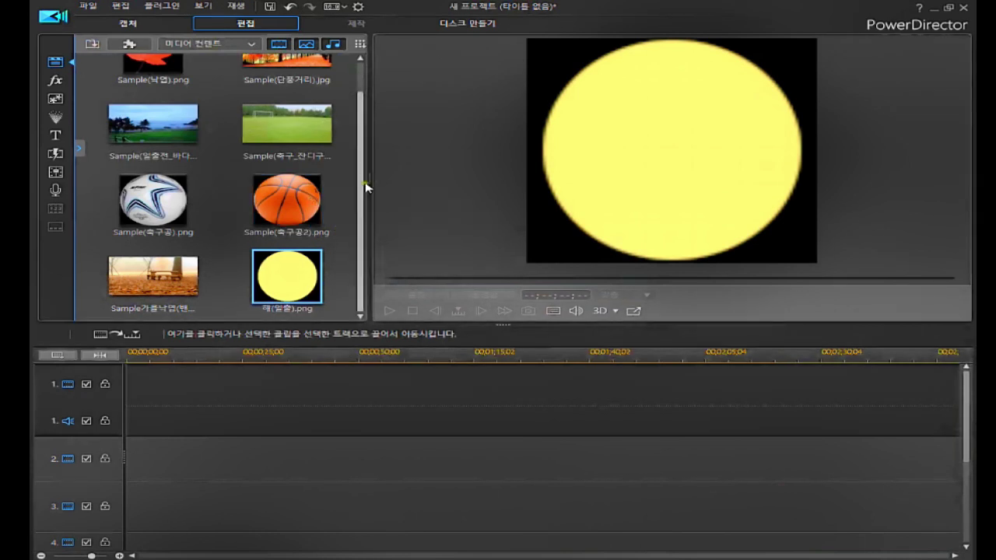
Widen the media library, place the grass soccer field image on track 1 and Sample(축구공).png on track 2, both at the start
left_click_drag(370, 180, 435, 228)
left_click_drag(177, 170, 129, 379)
left_click_drag(256, 175, 130, 457)
left_click(99, 356)
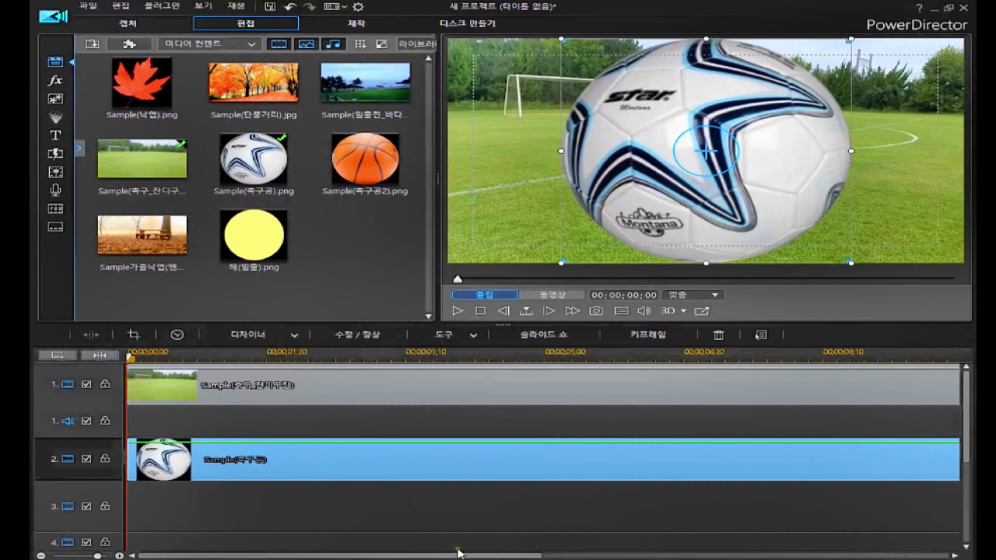
Open the soccer ball clip in the PiP Designer, shrink it to about 0.199 × 0.353 and position it around X 1.049, Y 0.823
left_click(319, 465)
double_click(319, 465)
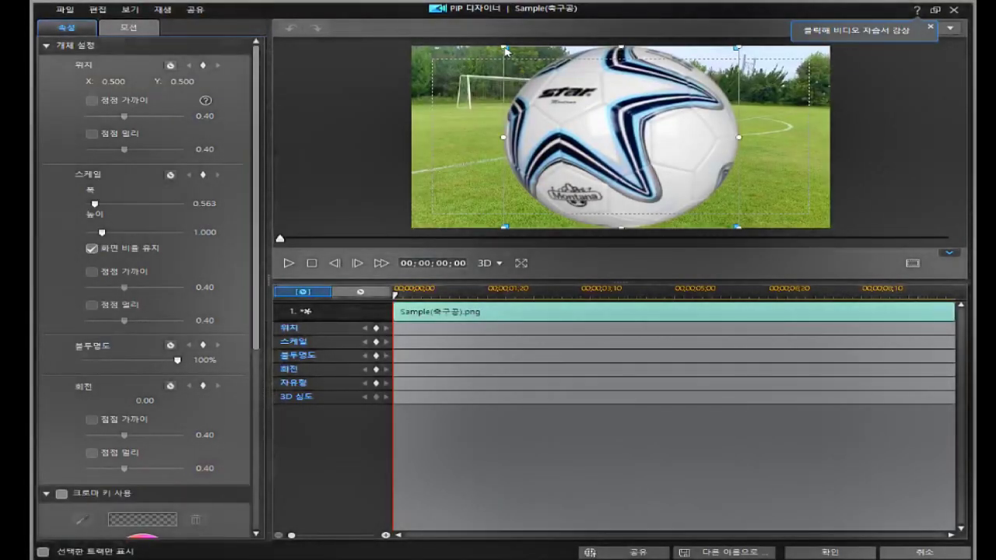
left_click_drag(505, 50, 608, 137)
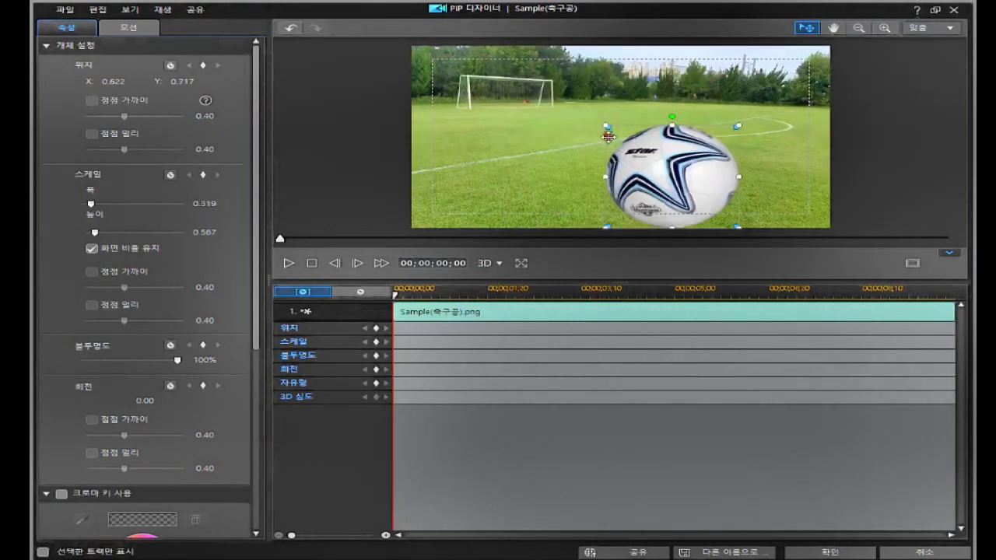
left_click_drag(682, 180, 852, 197)
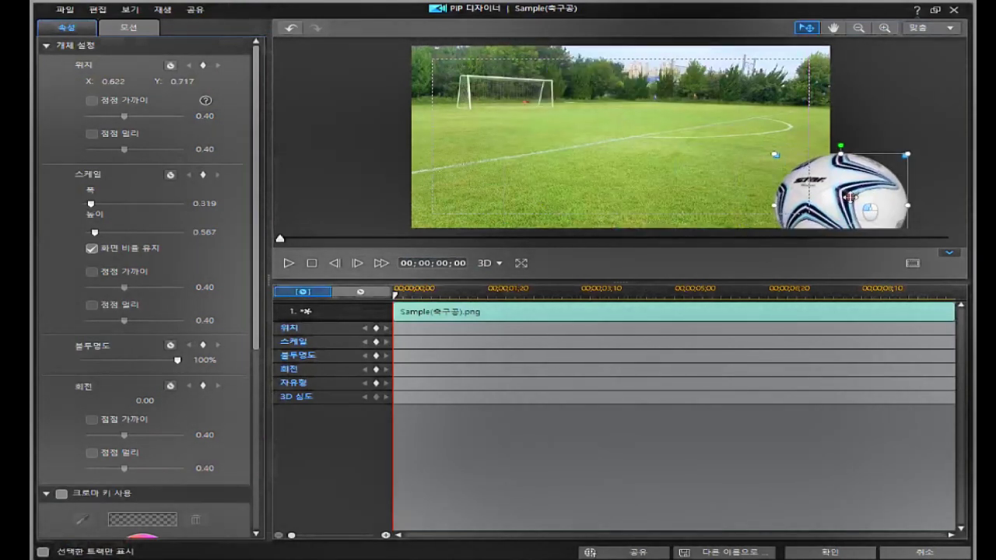
left_click_drag(775, 155, 823, 171)
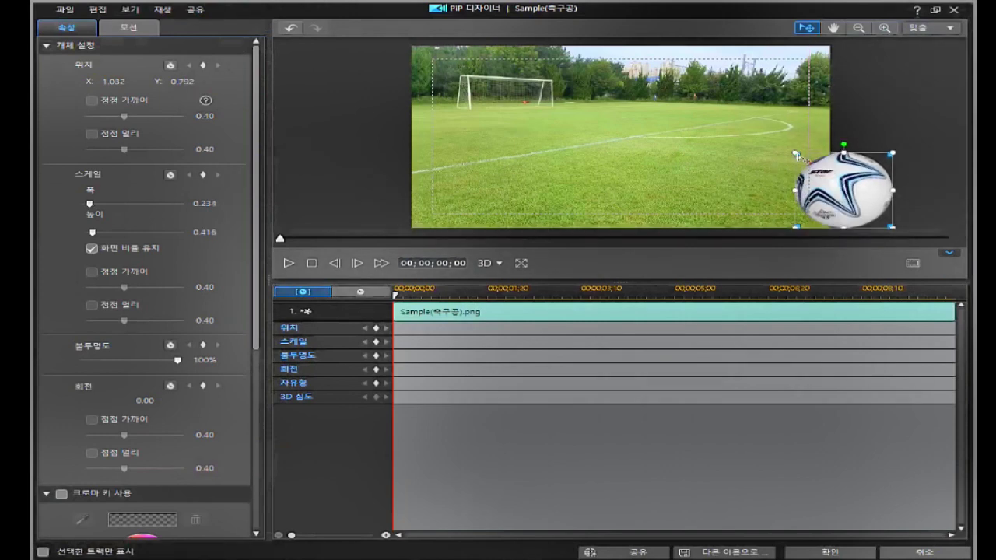
left_click_drag(794, 153, 810, 166)
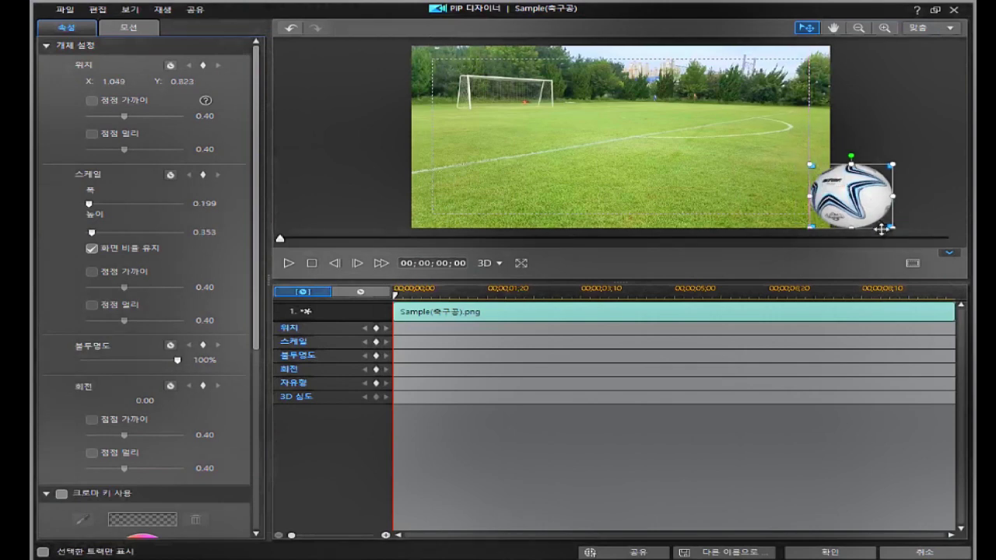
Add position, scale, opacity and rotation keyframes to the soccer ball at the clip's start
left_click(377, 341)
left_click(377, 355)
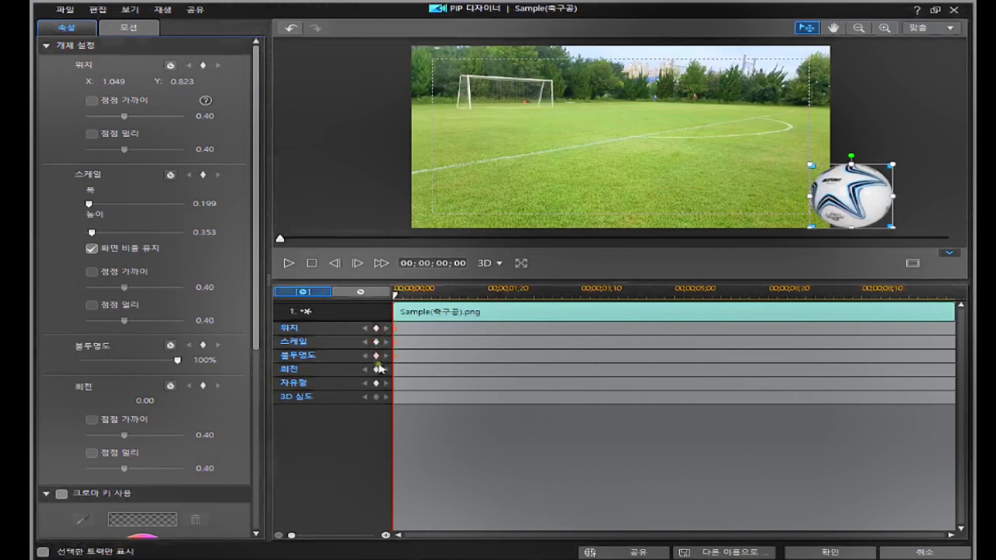
left_click(376, 370)
At 00;00;04;23, move the ball to about X 0.456, Y 0.575, shrink it to about 0.146 × 0.259 and rotate it to 90°
left_click(661, 298)
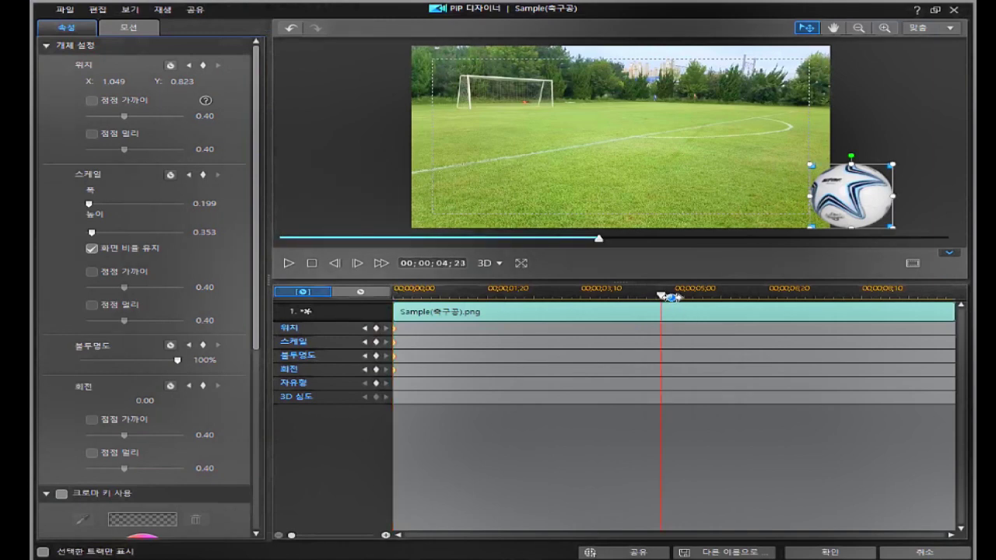
left_click_drag(846, 206, 603, 158)
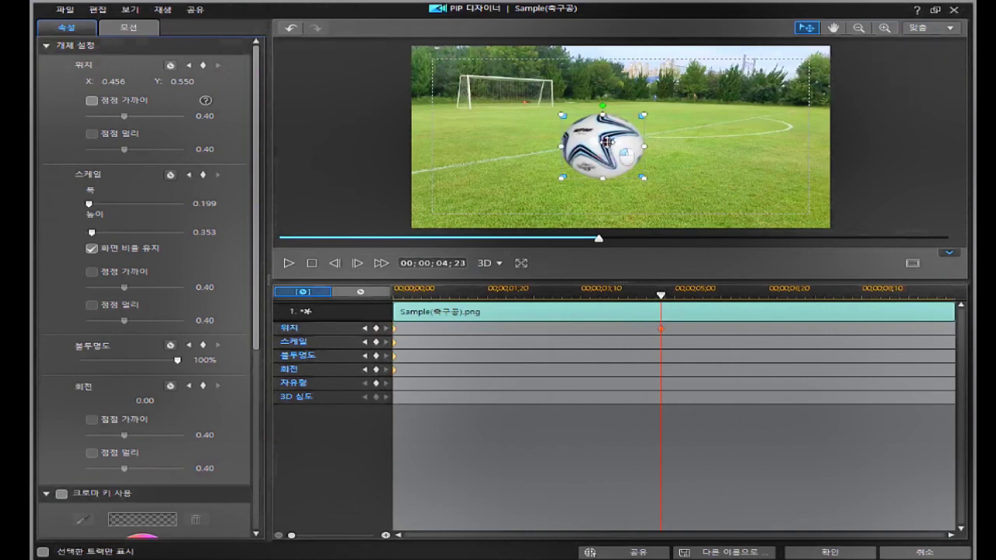
left_click_drag(607, 140, 607, 140)
left_click_drag(560, 115, 596, 149)
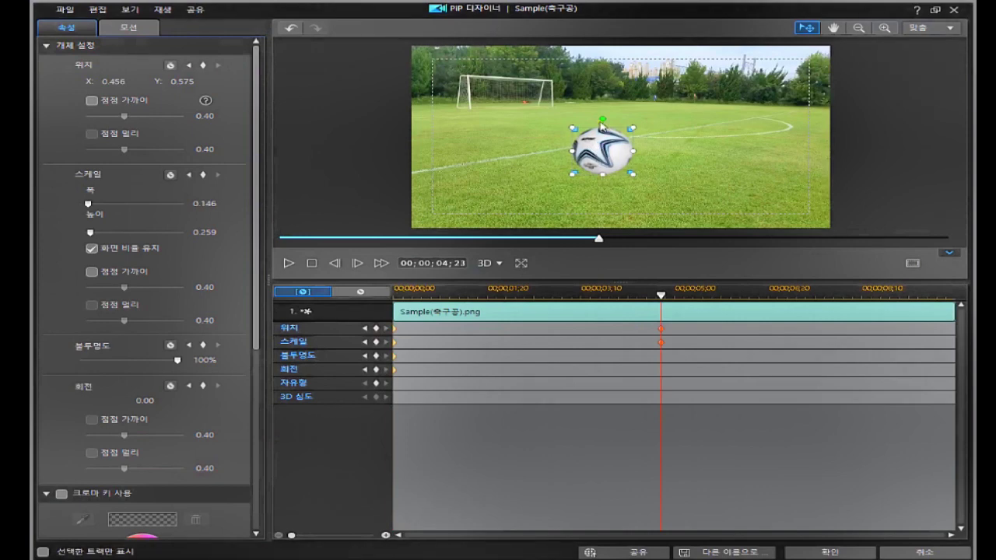
left_click_drag(601, 117, 637, 162)
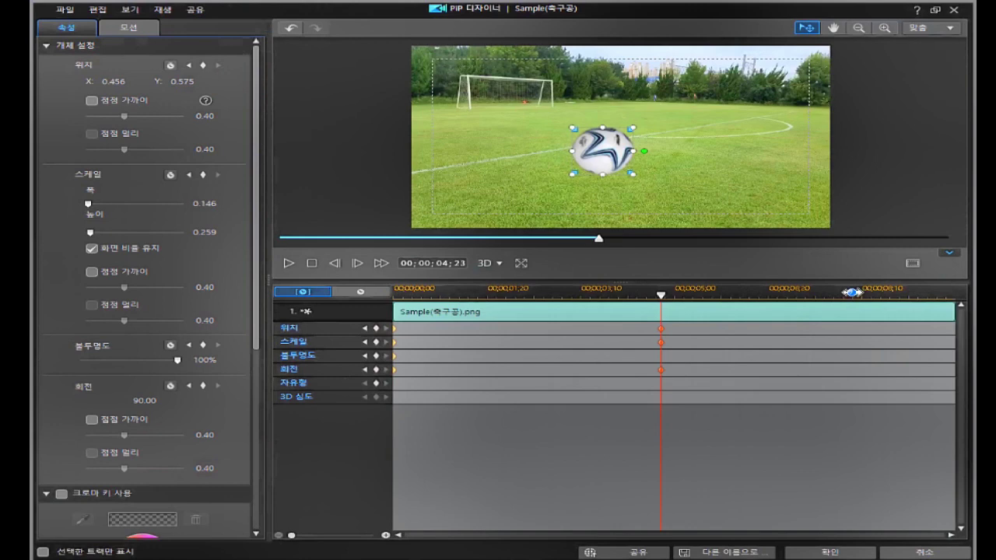
At 00;00;08;21, move the ball near the goal at about X 0.244, Y 0.388 and shrink it to about 0.059 × 0.105
left_click(881, 292)
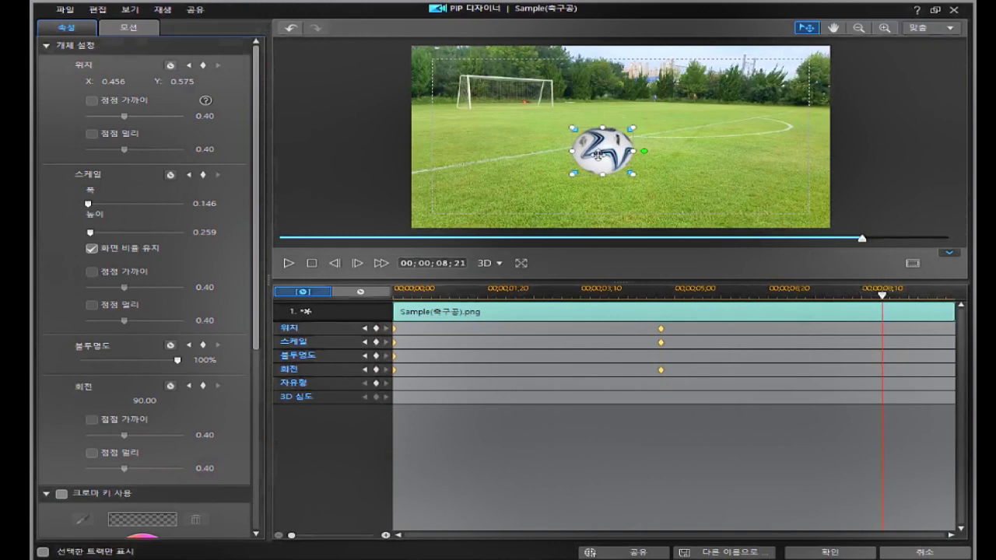
left_click_drag(598, 154, 511, 126)
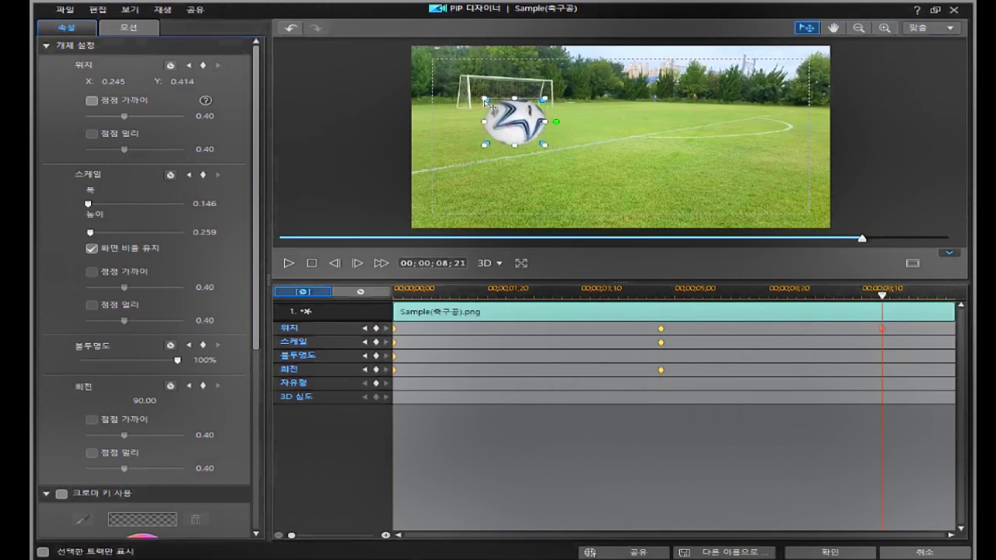
left_click_drag(485, 102, 518, 132)
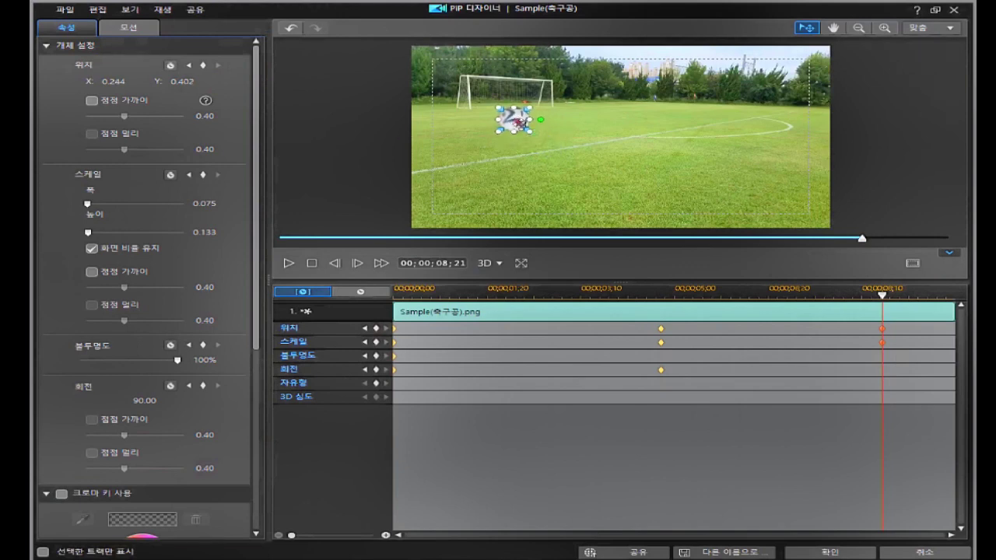
left_click(514, 132)
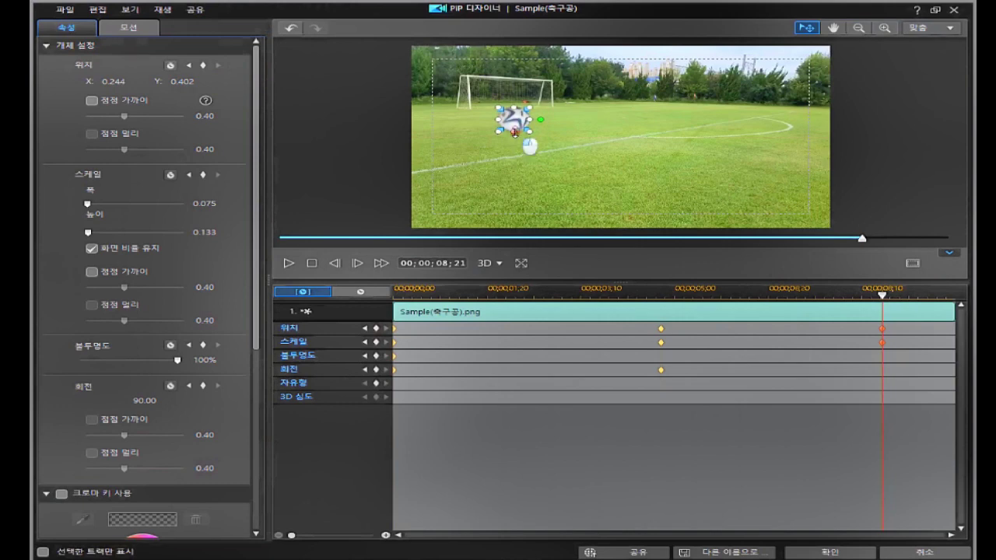
left_click_drag(514, 129, 514, 125)
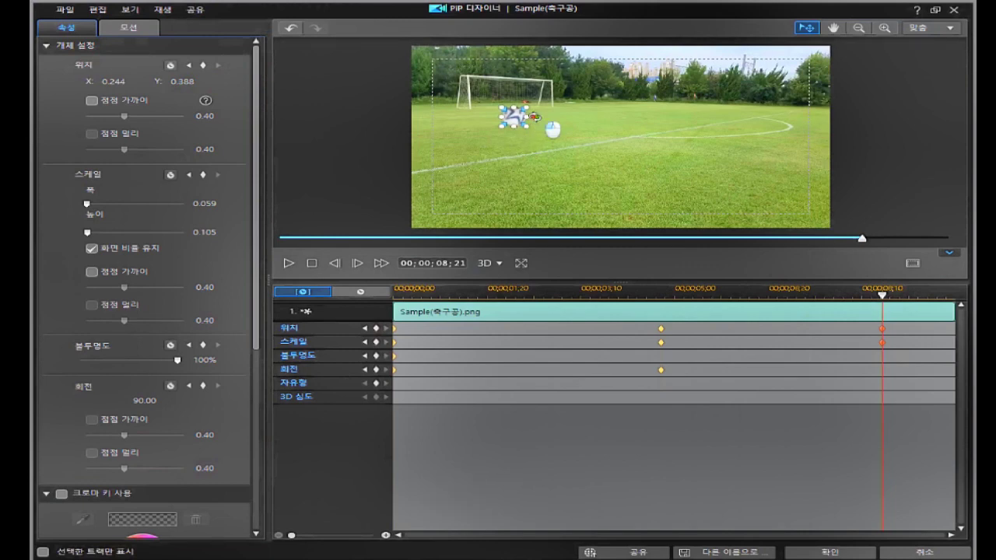
At 00;00;08;21, spin the ball to a rotation of about -735.23 and lower its opacity
left_click_drag(552, 129, 464, 117)
left_click_drag(480, 156, 570, 125)
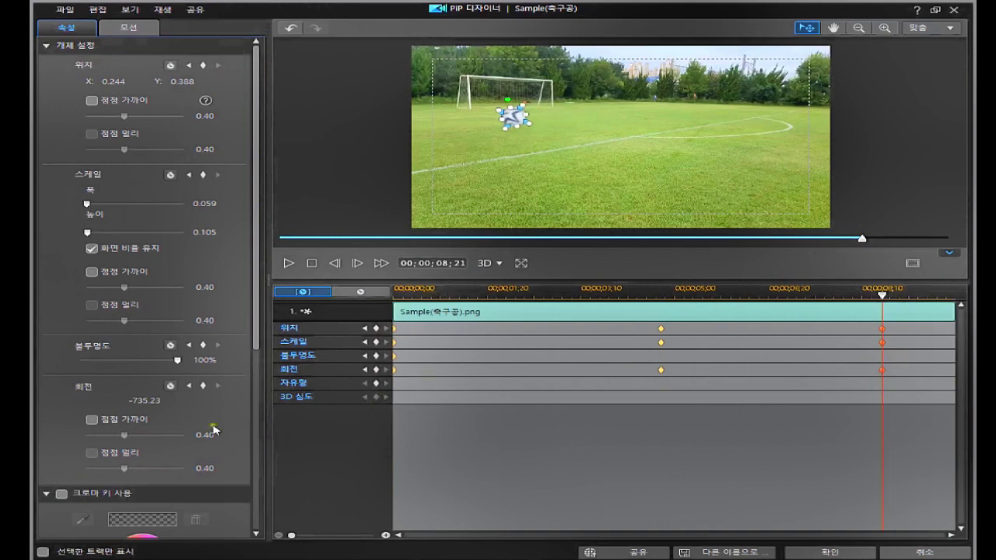
left_click(177, 360)
left_click_drag(177, 362, 147, 373)
Preview the soccer ball animation and apply the PiP Designer changes to the clip
left_click(290, 263)
left_click(289, 264)
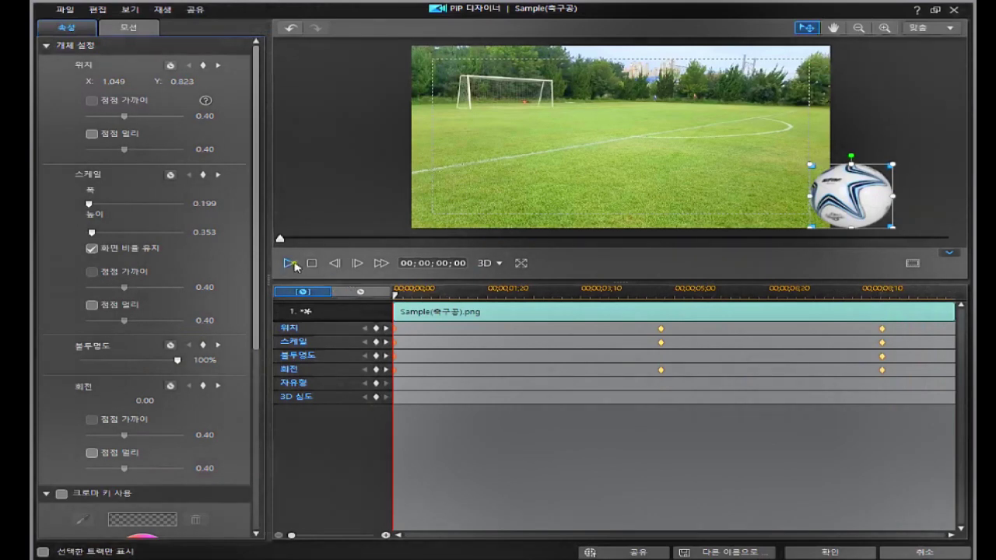
left_click(290, 264)
left_click(809, 553)
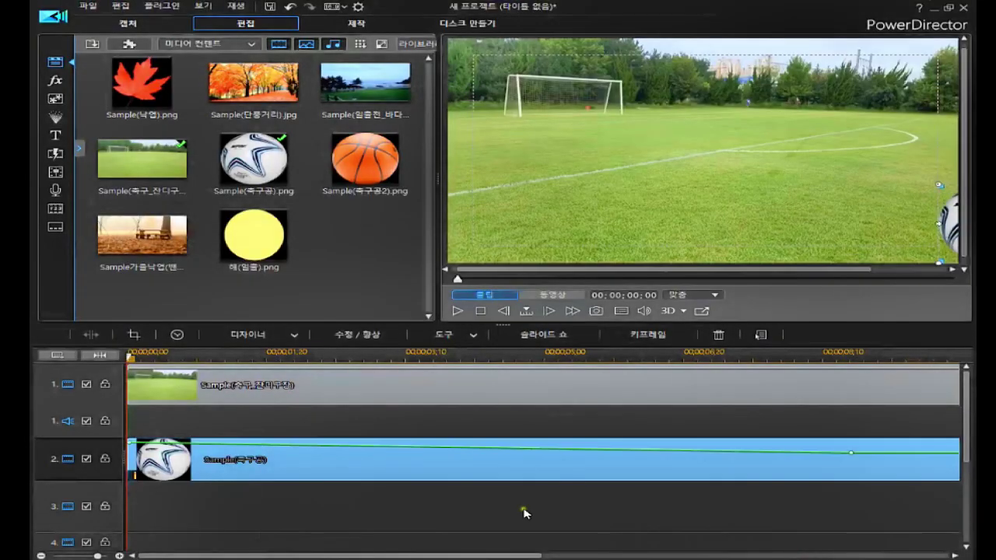
Replace both soccer clips on the timeline with the autumn bench image on track 1 and Sample(낙엽).png on track 2
left_click_drag(205, 490, 782, 406)
key("Delete")
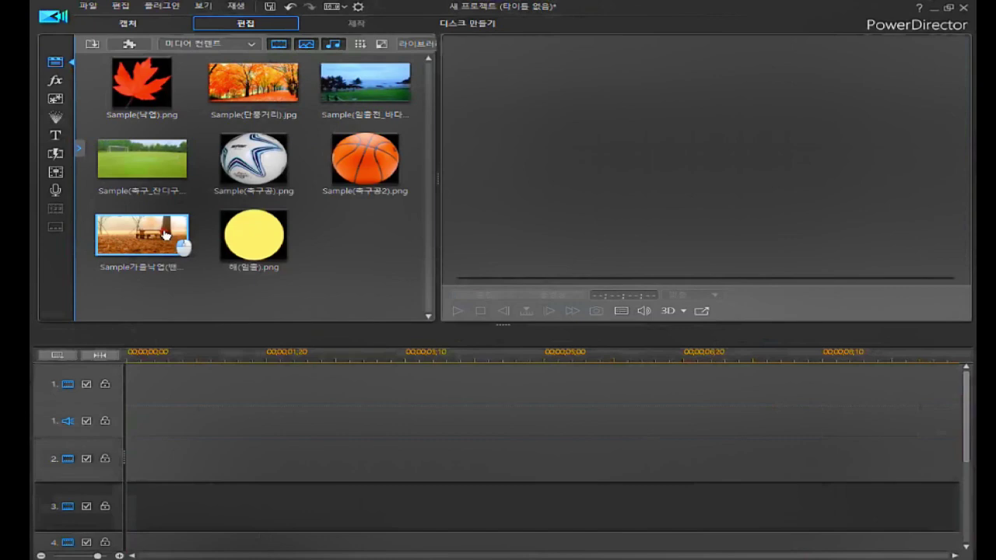
left_click_drag(164, 235, 136, 393)
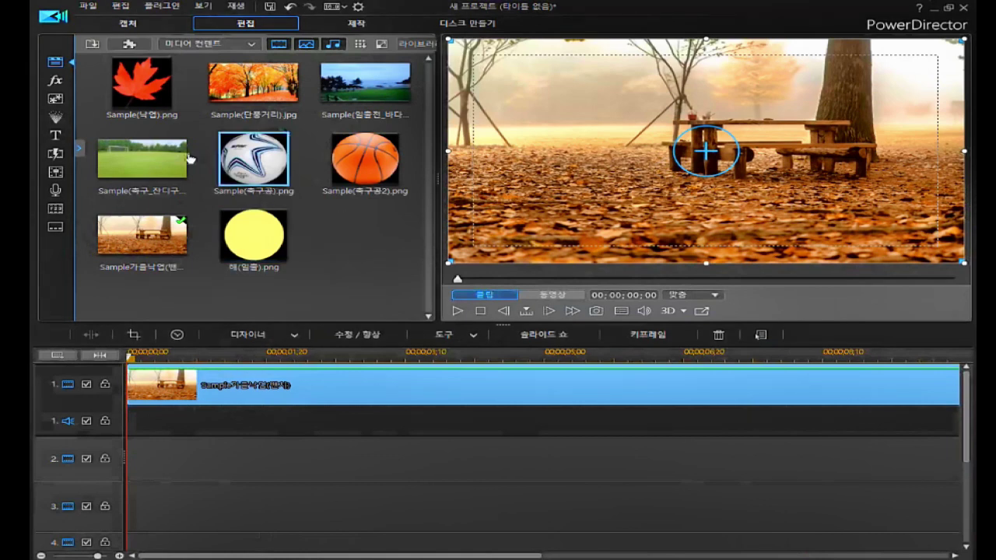
left_click_drag(166, 102, 117, 455)
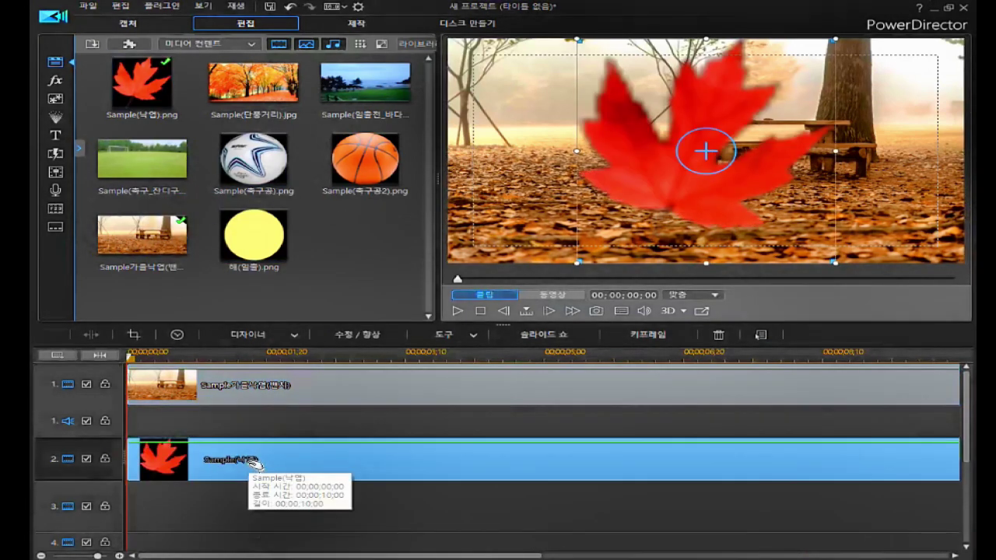
Open the leaf clip in the PiP Designer, shrink it to about 0.114 × 0.226 and place it above the frame around X 0.107, Y -0.095
left_click(551, 295)
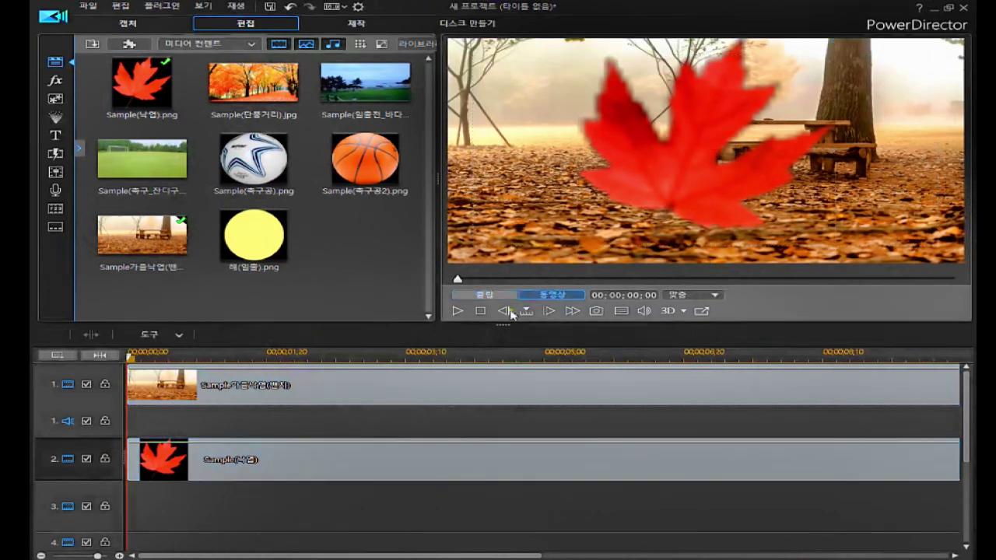
left_click(390, 462)
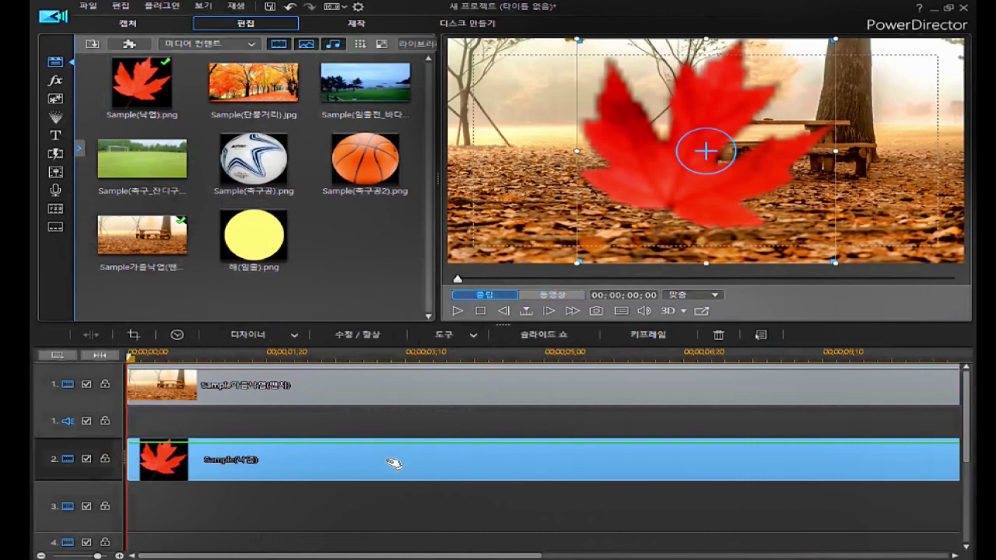
double_click(391, 463)
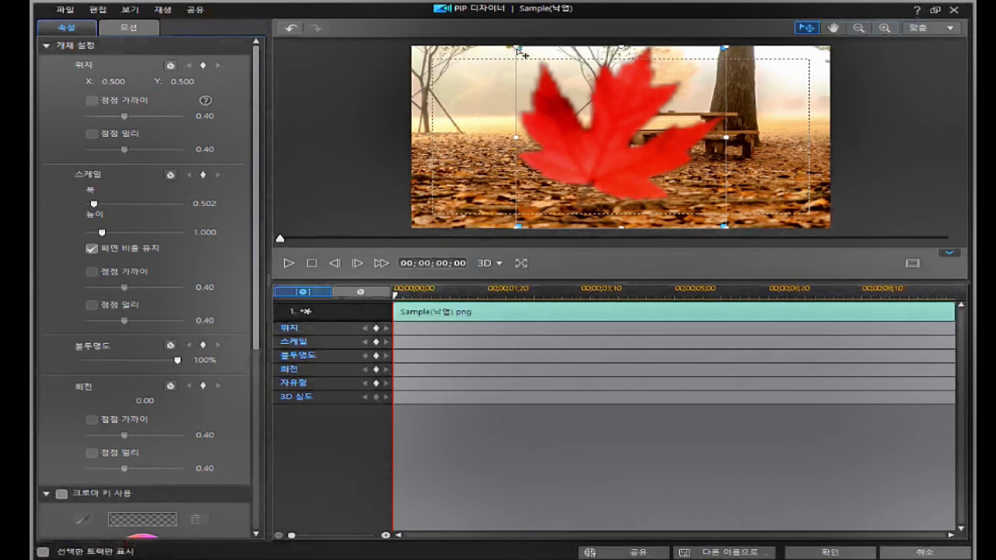
left_click_drag(525, 56, 467, 63)
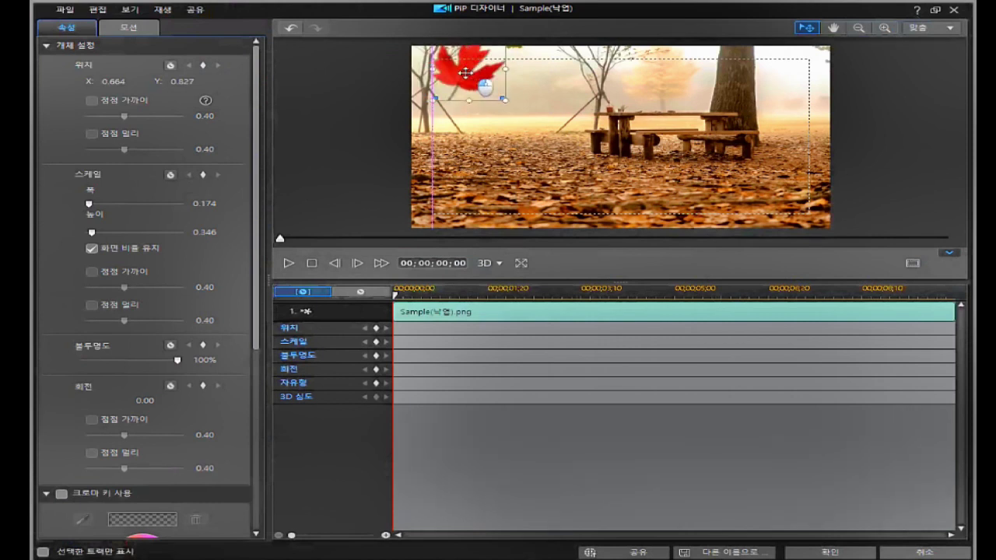
left_click_drag(963, 120, 963, 103)
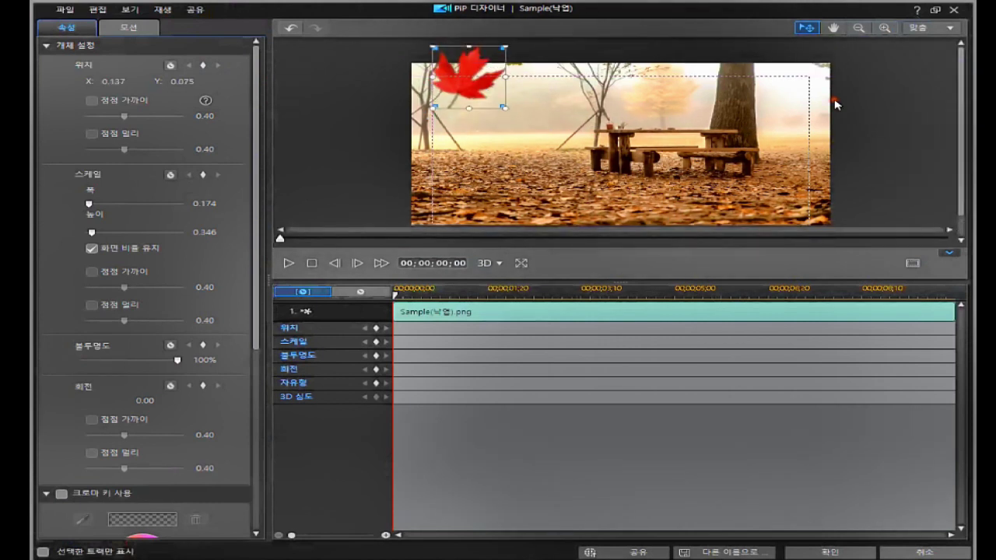
left_click_drag(502, 106, 465, 61)
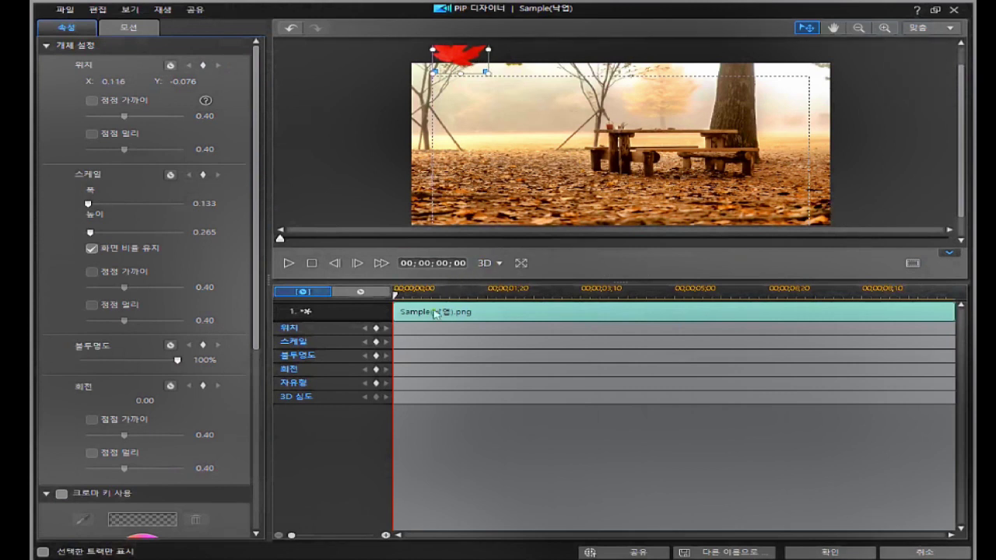
left_click(376, 327)
scroll(952, 134, "up", 1)
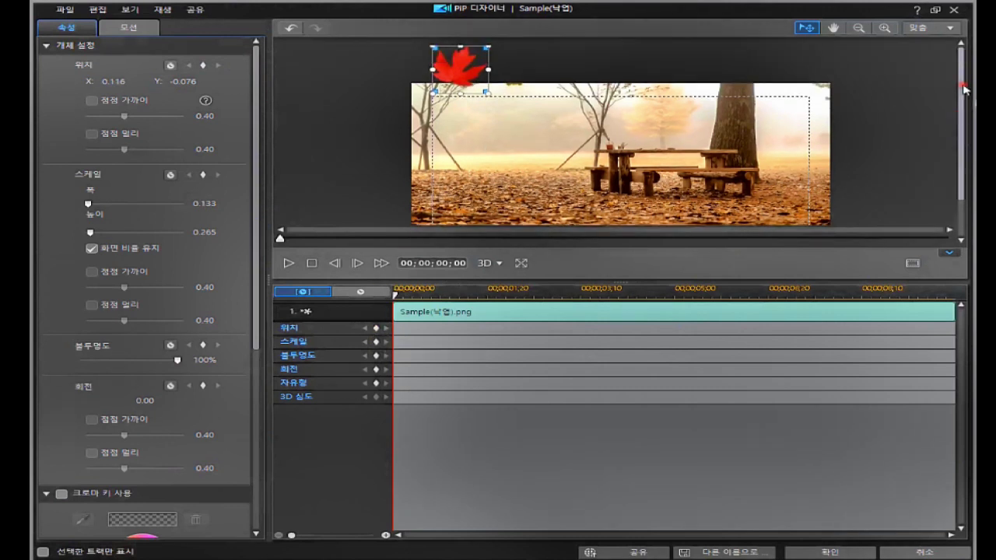
mouse_move(490, 95)
left_mouse_down()
mouse_move(501, 99)
mouse_move(479, 86)
left_mouse_up()
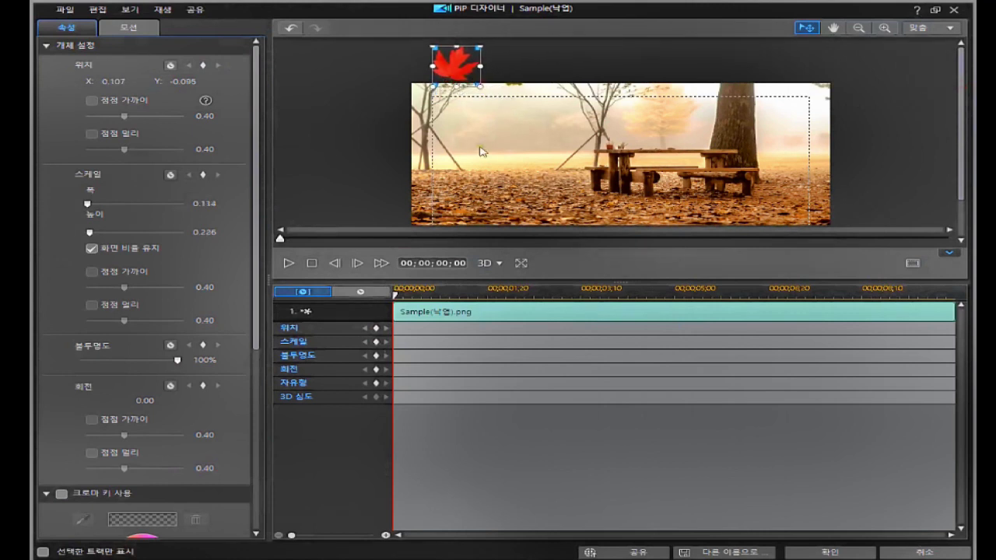
Add position, scale and rotation keyframes to the leaf at the clip's start
left_click(376, 329)
left_click(375, 343)
left_click(375, 356)
At 00;00;03;11, move the leaf to about X 0.500, Y 0.267 and spin it to a rotation of about 697.5
left_click(582, 295)
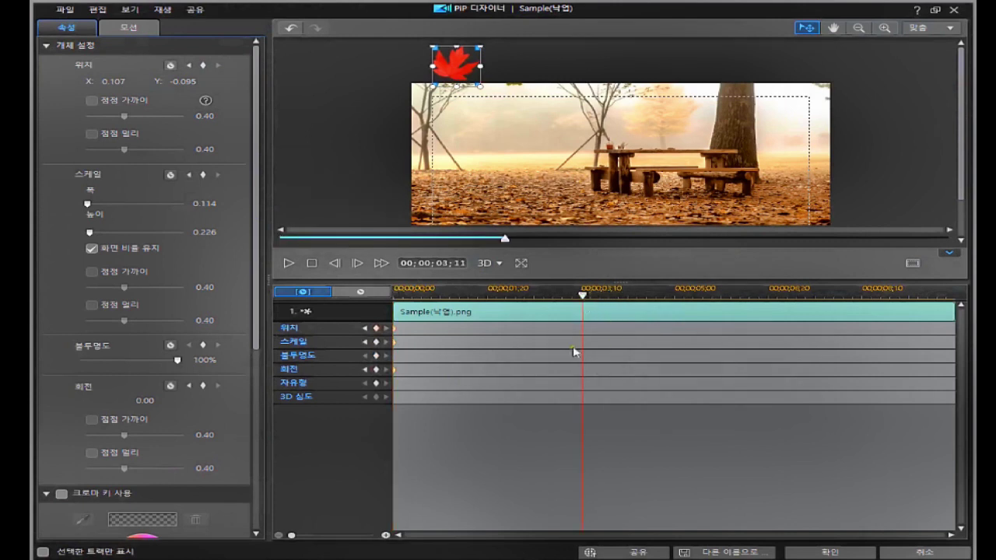
left_click_drag(455, 68, 621, 135)
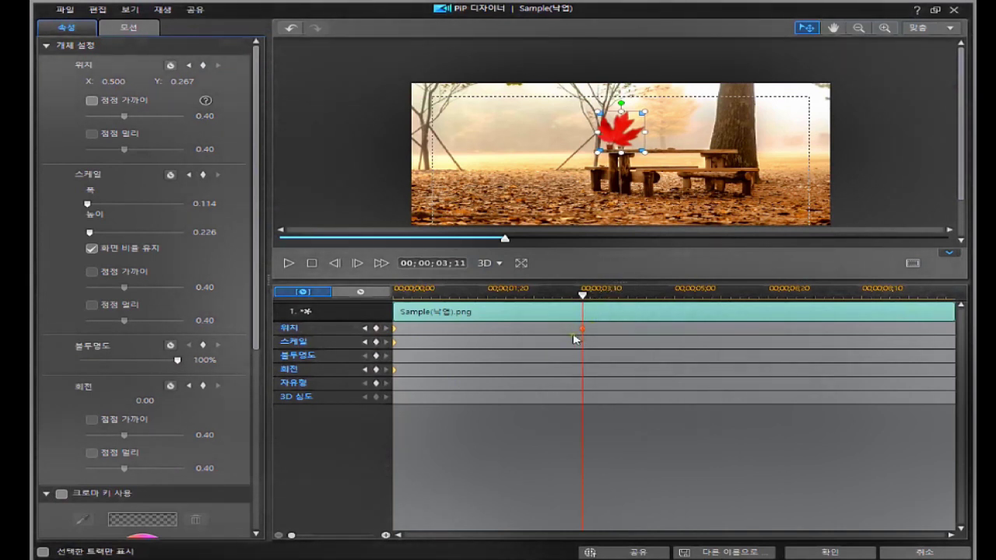
left_click(580, 329)
mouse_move(624, 107)
left_mouse_down()
mouse_move(646, 113)
mouse_move(656, 200)
mouse_move(579, 147)
mouse_move(685, 146)
mouse_move(577, 168)
mouse_move(575, 103)
mouse_move(597, 94)
mouse_move(606, 104)
left_mouse_up()
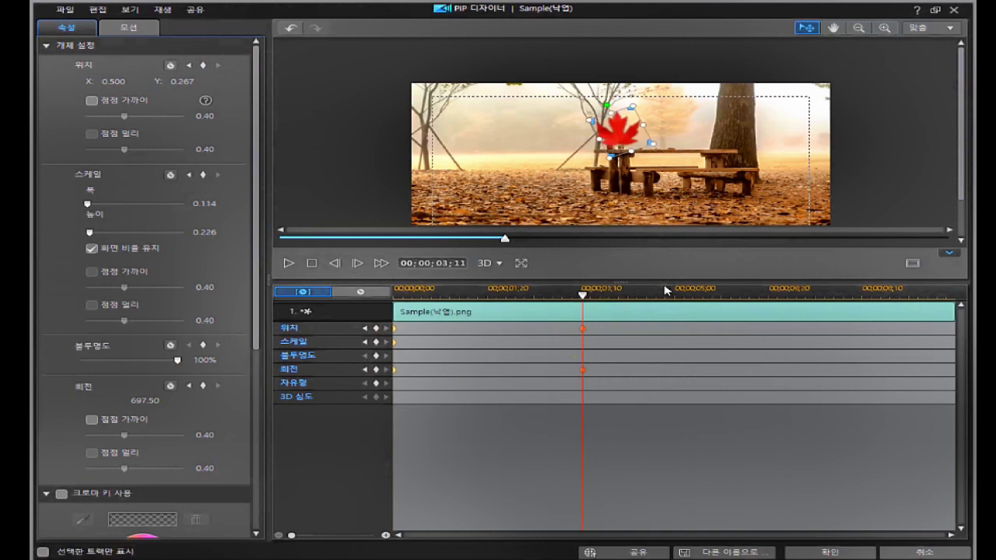
At 00;00;03;29, add position and rotation keyframes that hold the leaf in its current place and angle
left_click(616, 294)
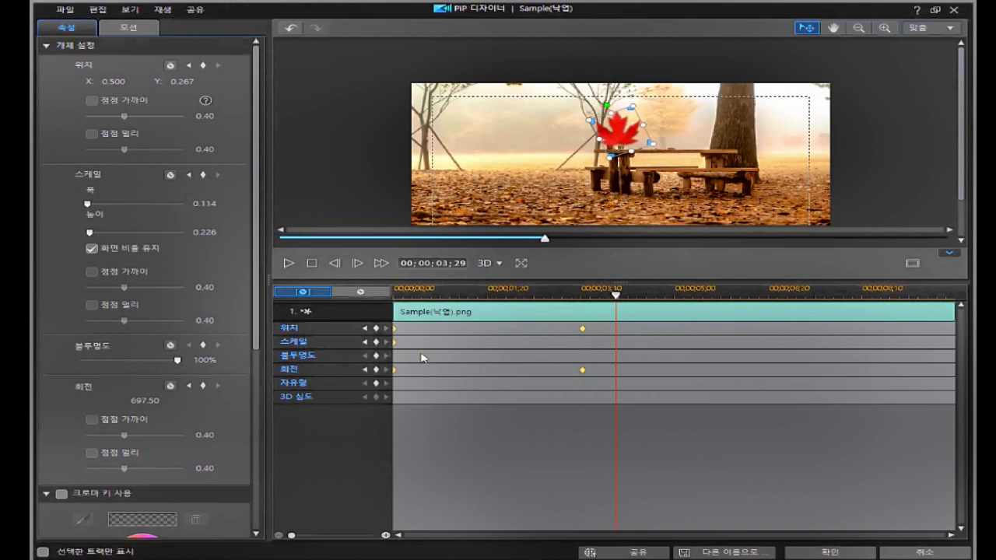
left_click(376, 329)
left_click(380, 342)
left_click(377, 371)
At 00;00;08;24, move the leaf beyond the frame's lower-right corner, enlarge it to about 0.182 × 0.362 and rotate it to about -9.09
left_click_drag(618, 298, 892, 376)
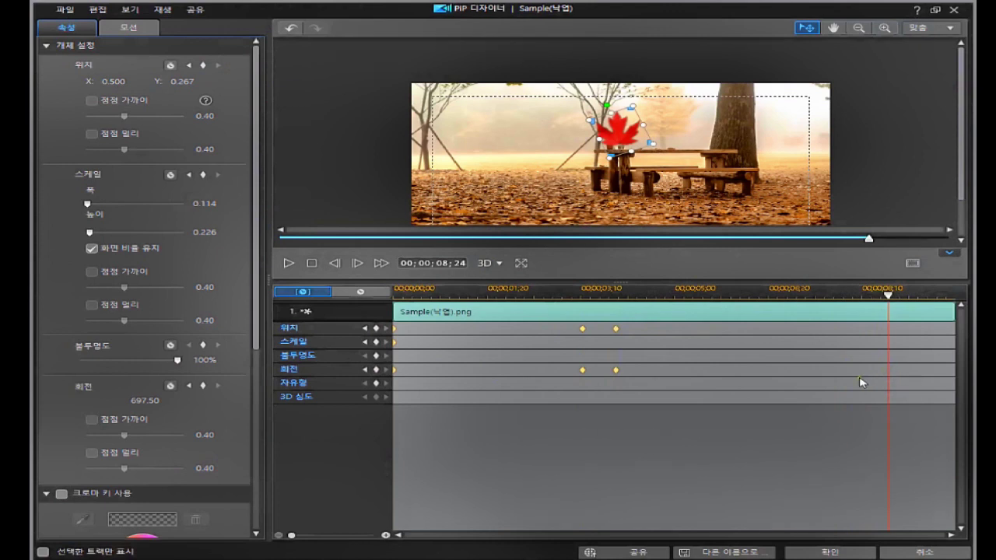
left_click_drag(963, 157, 967, 189)
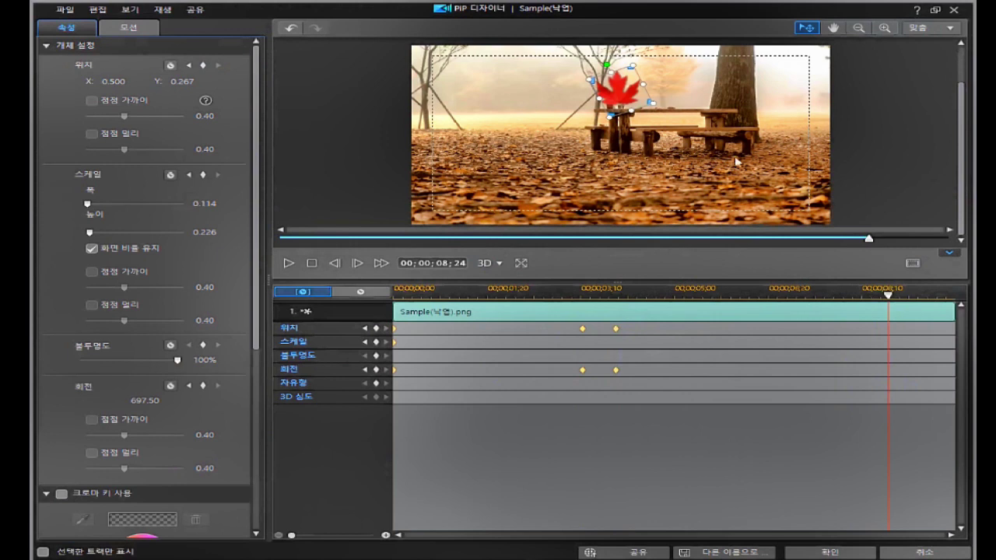
left_click(619, 94)
left_click_drag(619, 94, 861, 204)
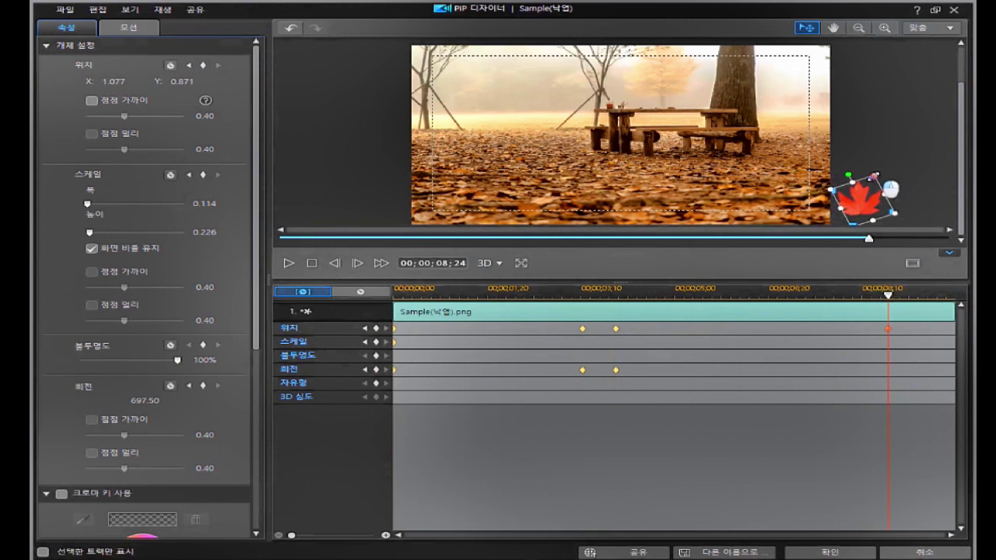
mouse_move(876, 175)
left_mouse_down()
mouse_move(898, 158)
mouse_move(874, 185)
left_mouse_up()
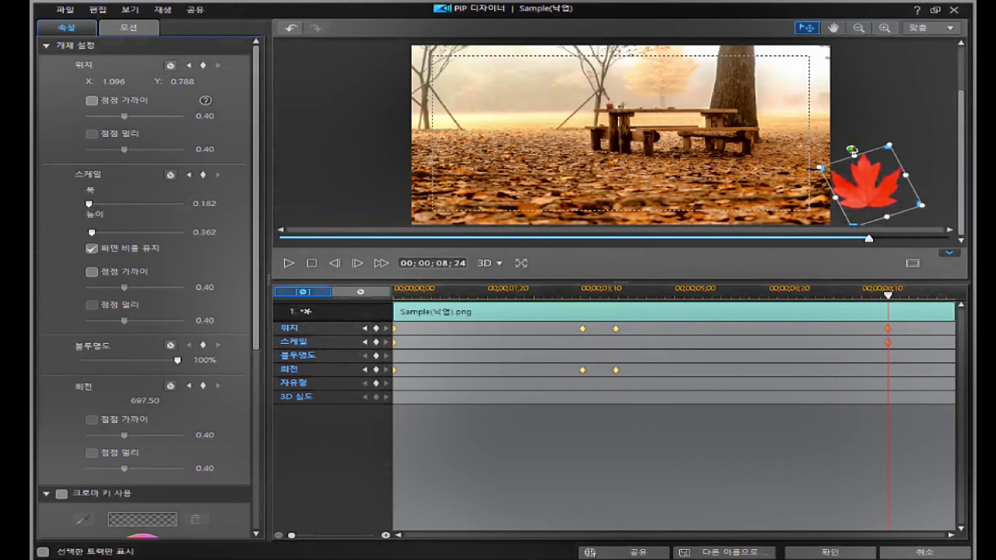
mouse_move(869, 161)
left_mouse_down()
mouse_move(840, 211)
mouse_move(907, 206)
mouse_move(865, 229)
mouse_move(918, 186)
mouse_move(897, 148)
mouse_move(875, 145)
left_mouse_up()
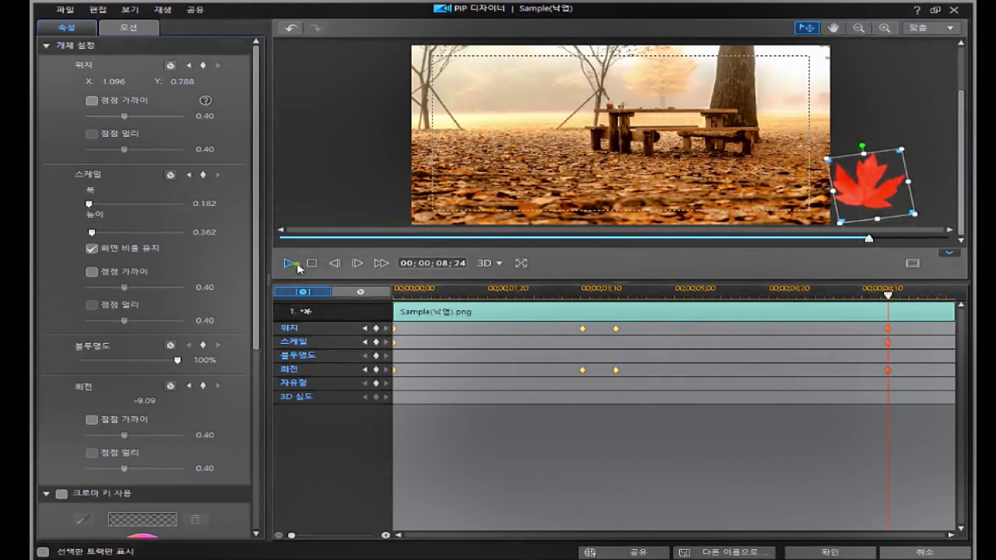
Preview the falling leaf animation from the clip's start and accept the PiP Designer changes
left_click(310, 265)
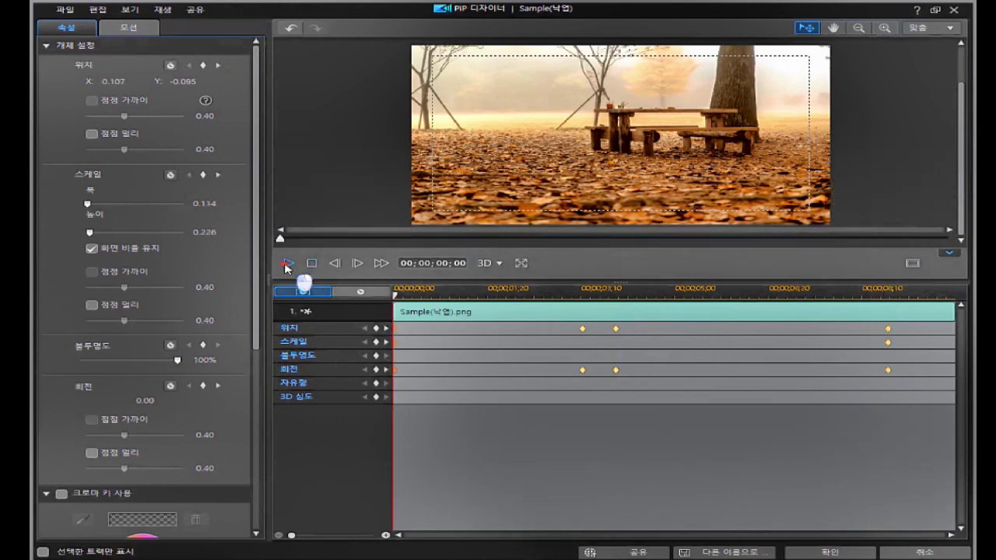
left_click(287, 265)
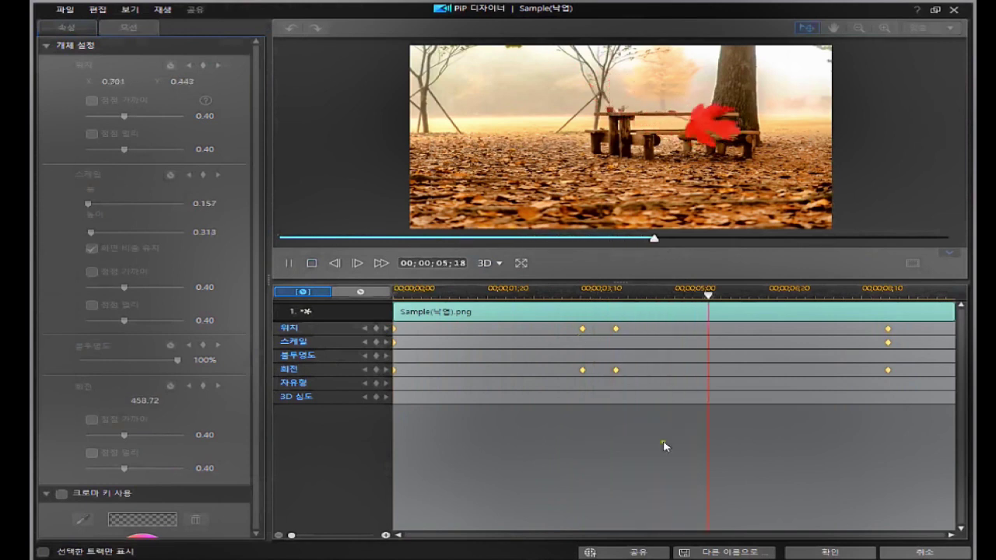
left_click(805, 554)
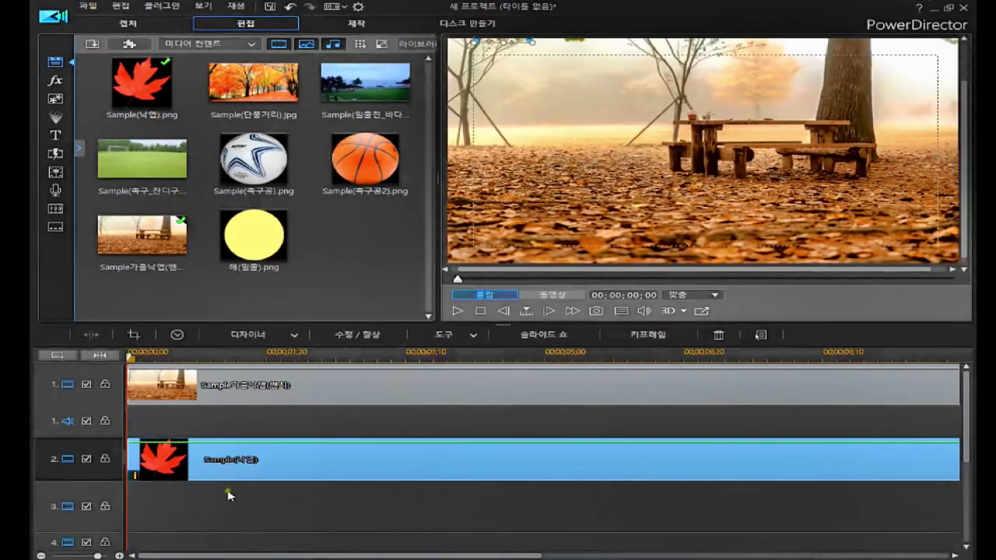
Replace both clips on the timeline with the seaside image on track 1 and 해(일출).png on track 2
left_click_drag(215, 490, 752, 381)
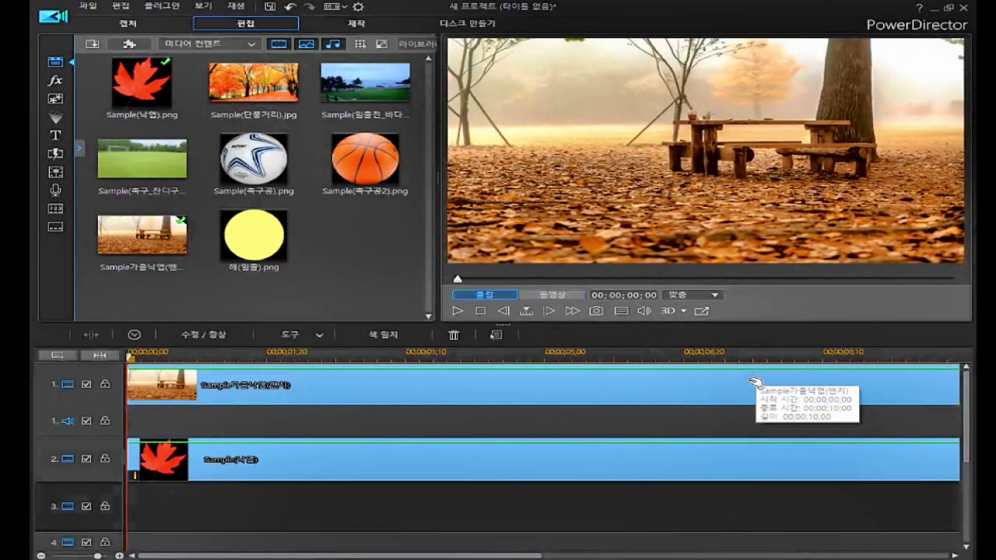
key("Delete")
left_click_drag(365, 82, 129, 385)
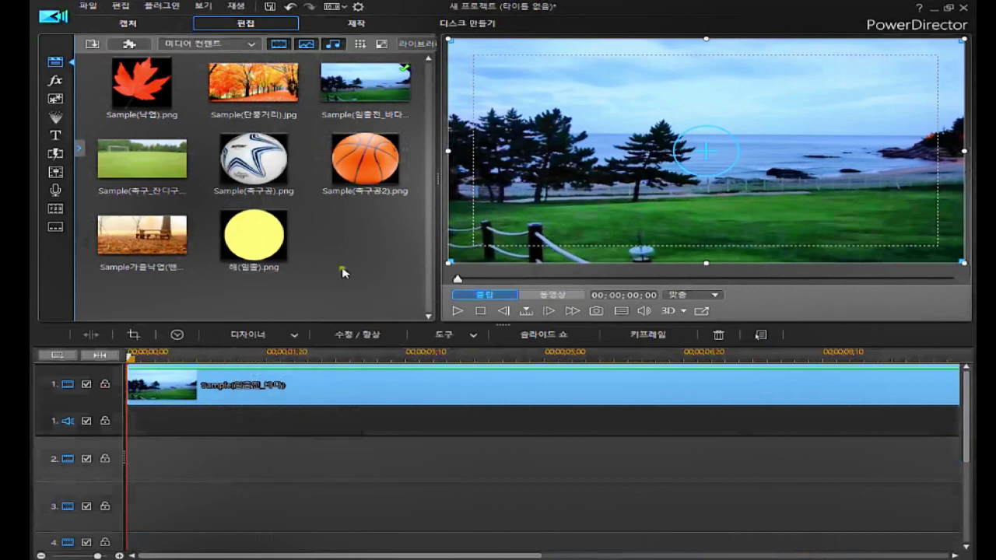
left_click(291, 377)
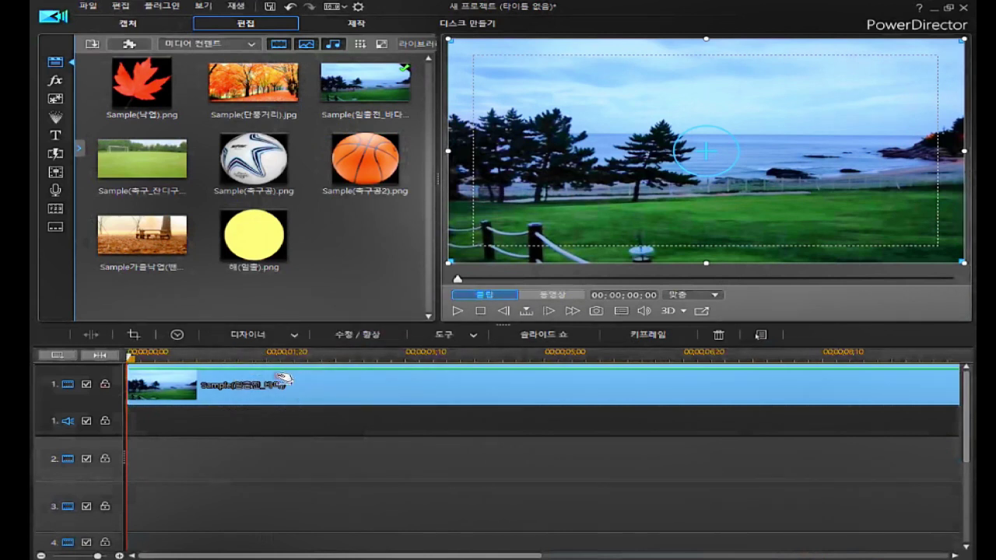
left_click(254, 236)
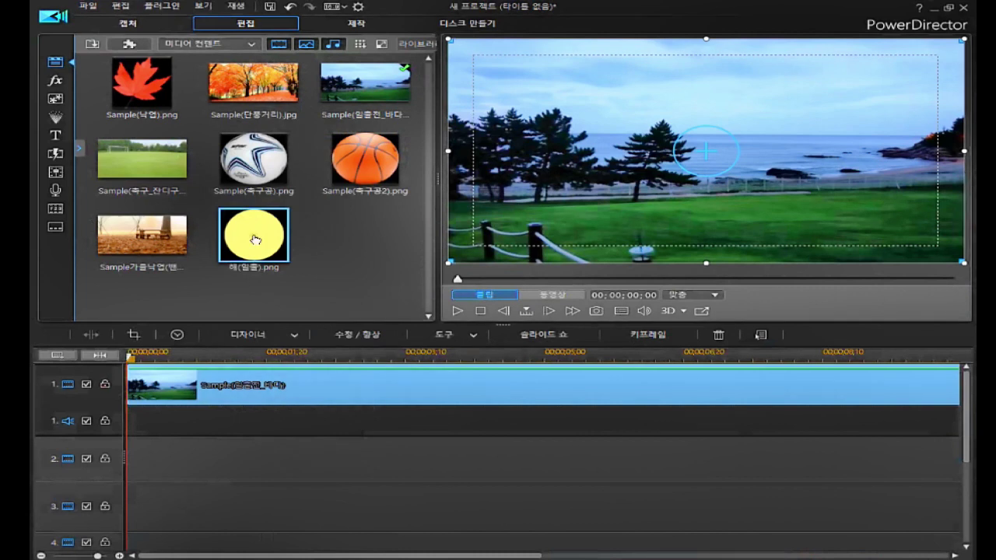
mouse_move(254, 237)
left_mouse_down()
mouse_move(272, 409)
mouse_move(218, 459)
left_mouse_up()
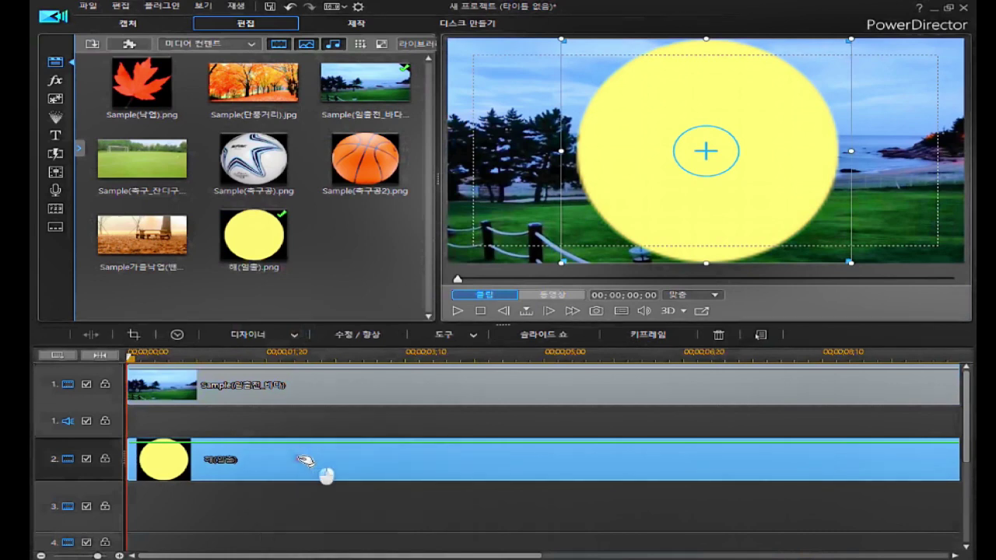
Open the sun clip in the PiP Designer, shrink it to about 0.191 × 0.340 and place it around X 0.549, Y 0.588
double_click(305, 461)
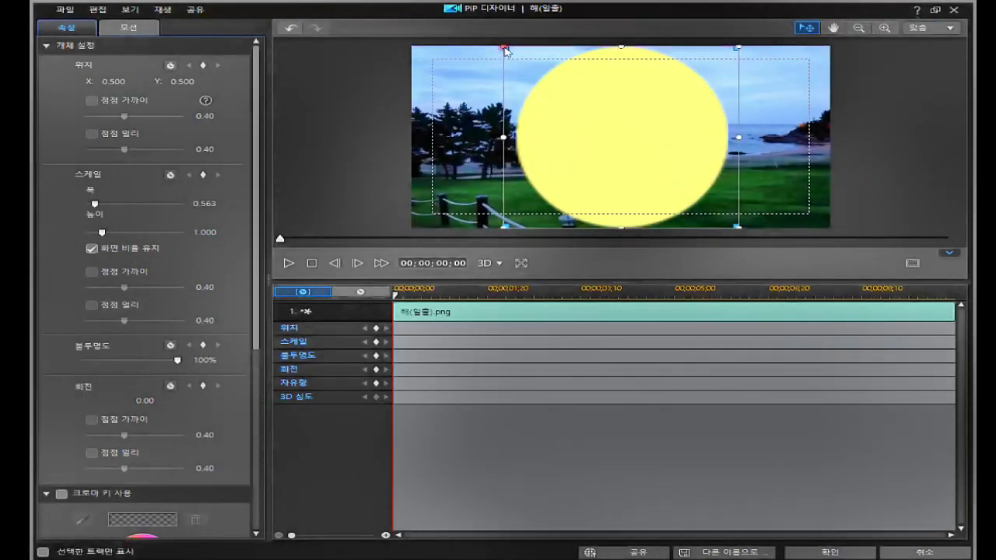
left_click_drag(504, 48, 635, 147)
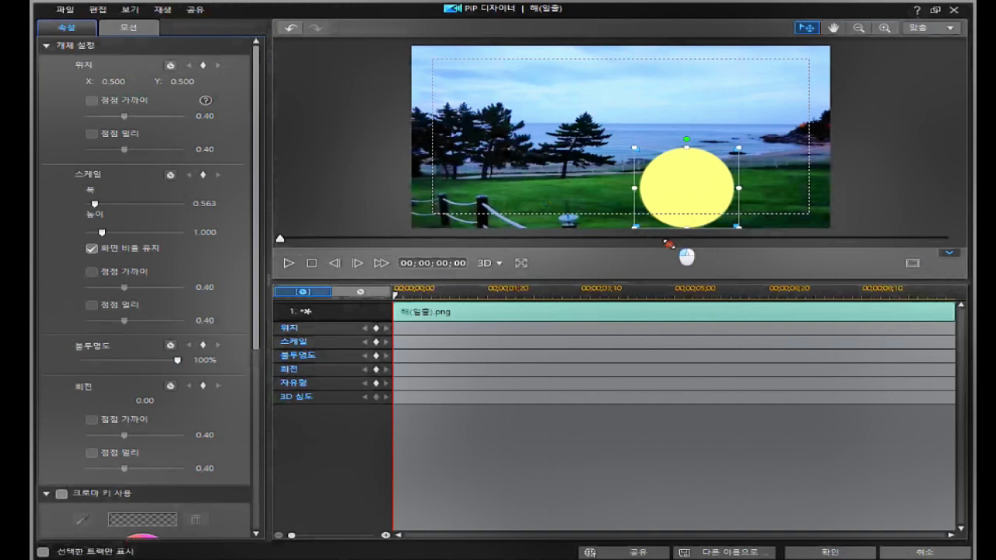
left_click_drag(698, 198, 643, 165)
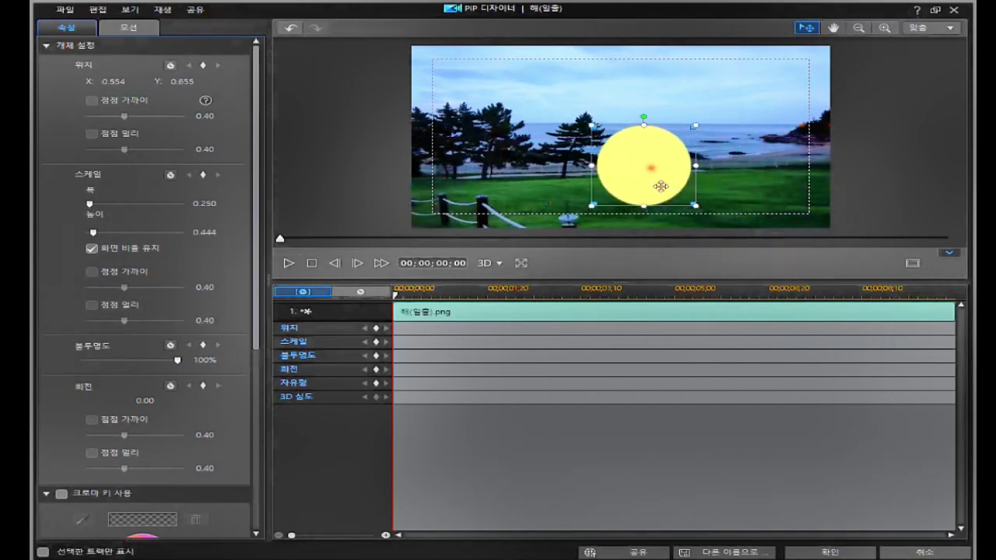
left_click_drag(643, 206, 643, 187)
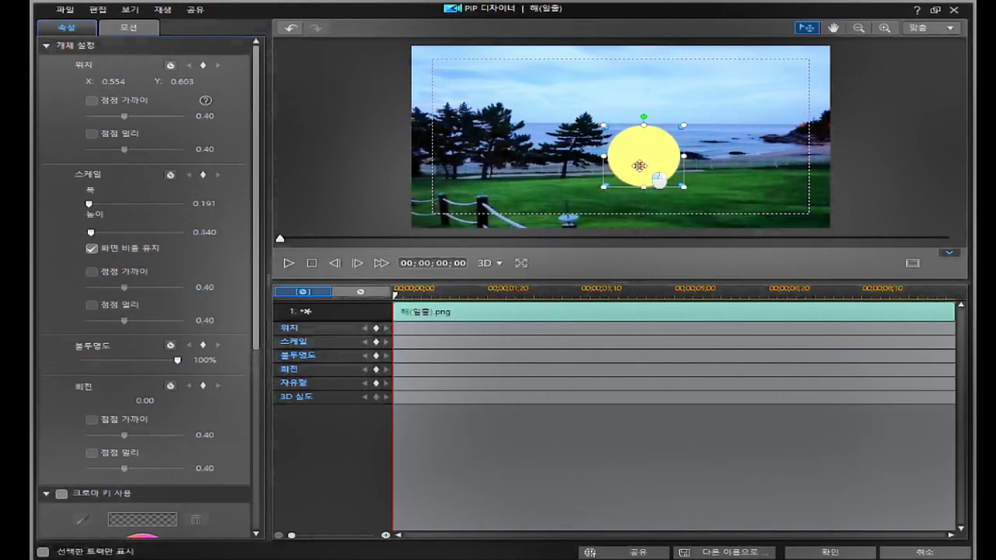
left_click_drag(639, 165, 637, 163)
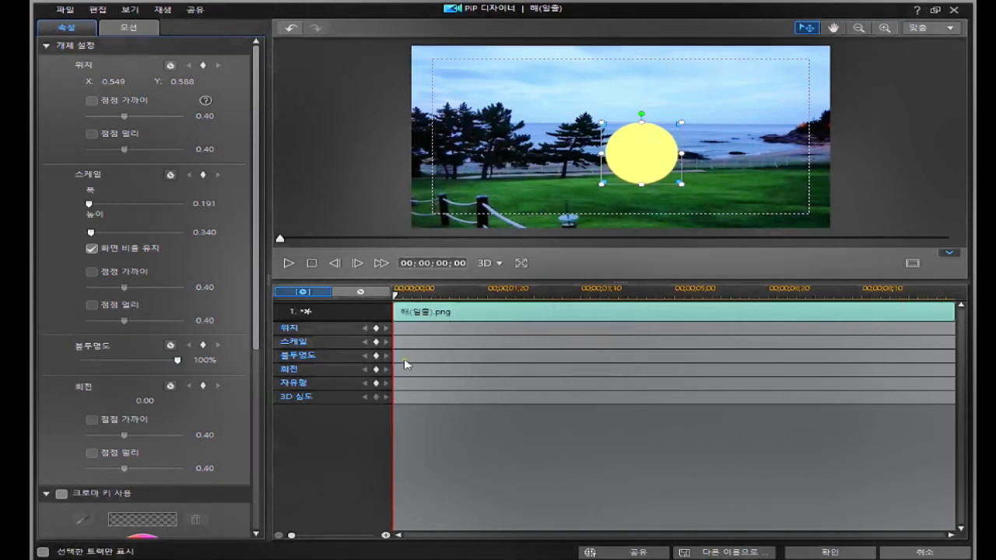
Add position, scale and opacity keyframes at the sun clip's start, and at 00;00;06;17 raise the sun to about X 0.547, Y 0.207
left_click(375, 328)
left_click(380, 371)
left_click(761, 291)
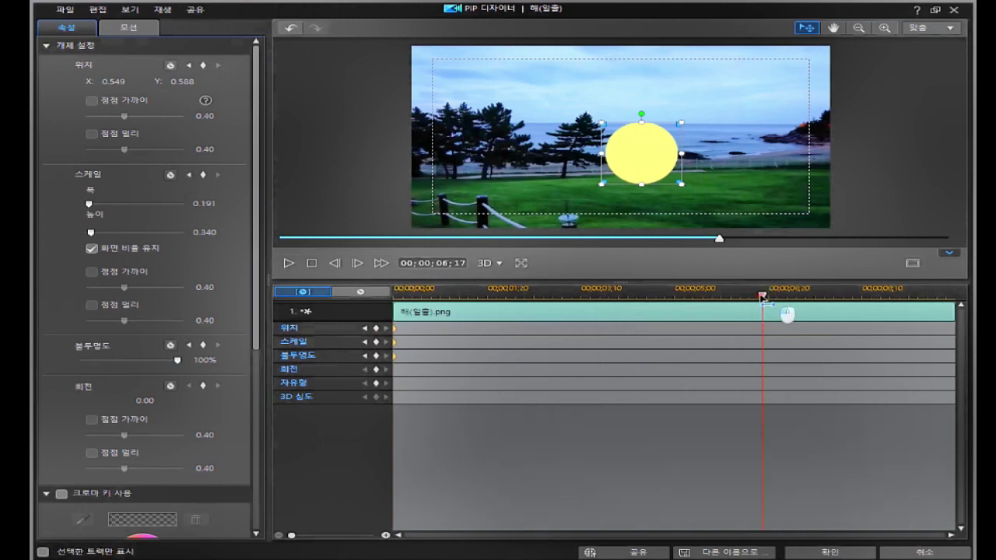
left_click_drag(644, 166, 648, 100)
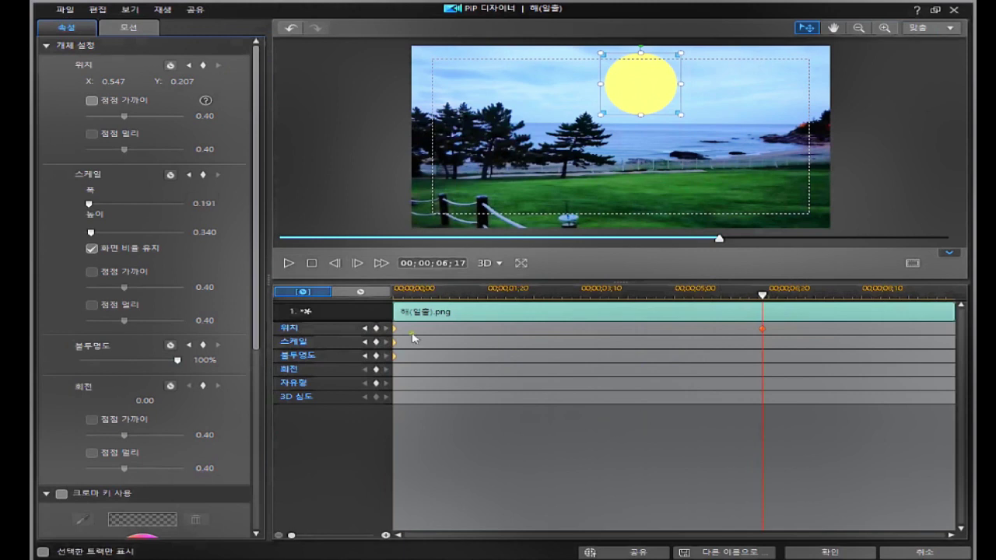
Preview the rising sun animation from the clip's start and accept the PiP Designer changes
left_click(312, 264)
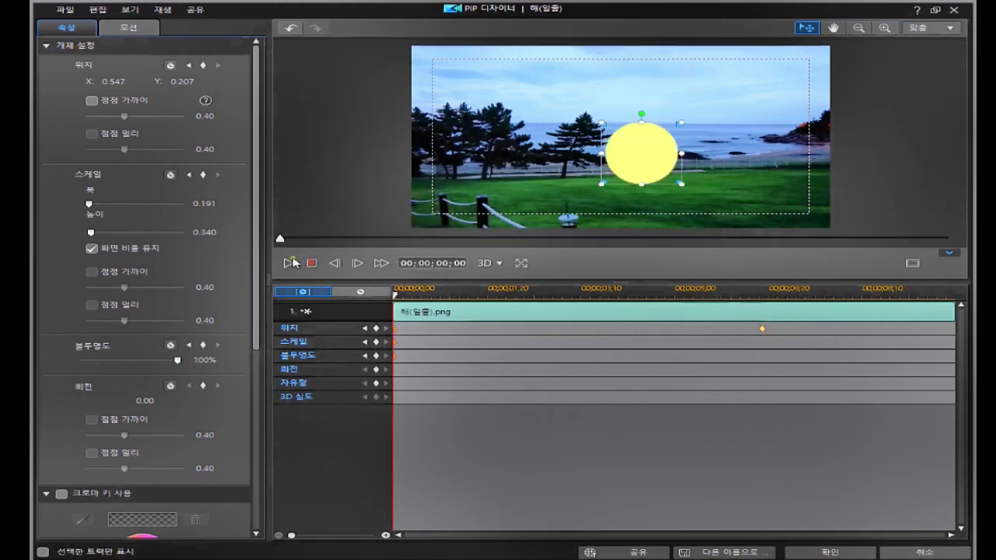
left_click(289, 264)
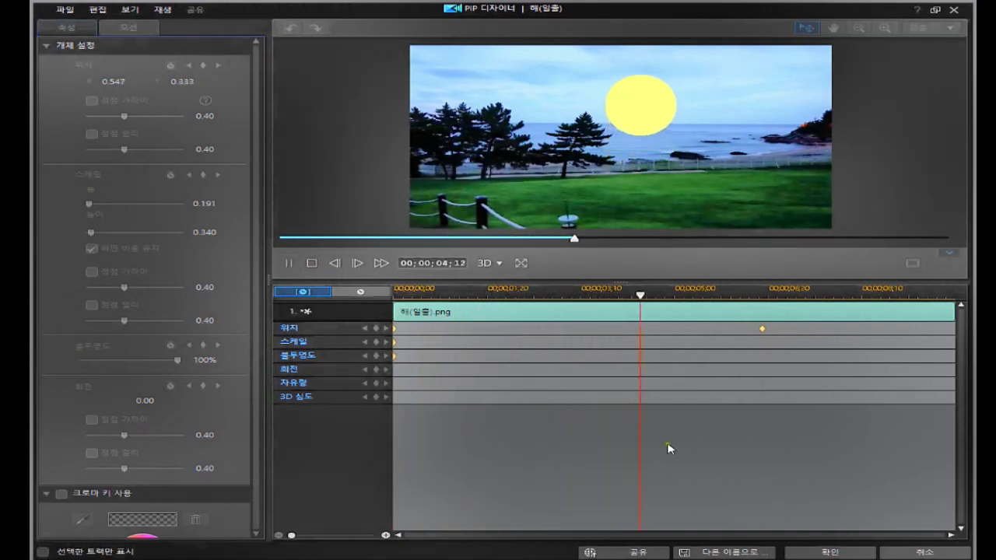
left_click(814, 553)
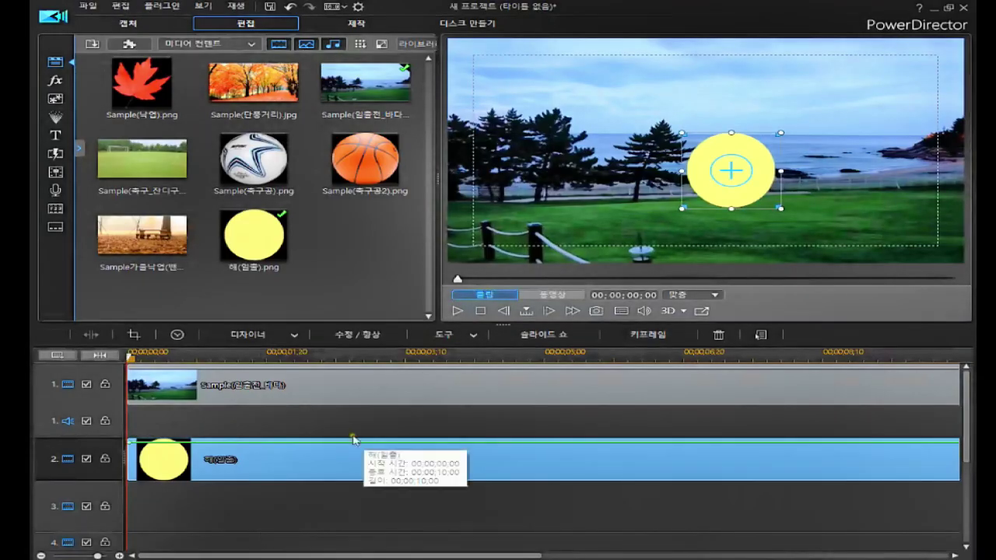
Copy the seaside image clip from track 1 to the start of track 3
left_click(268, 385)
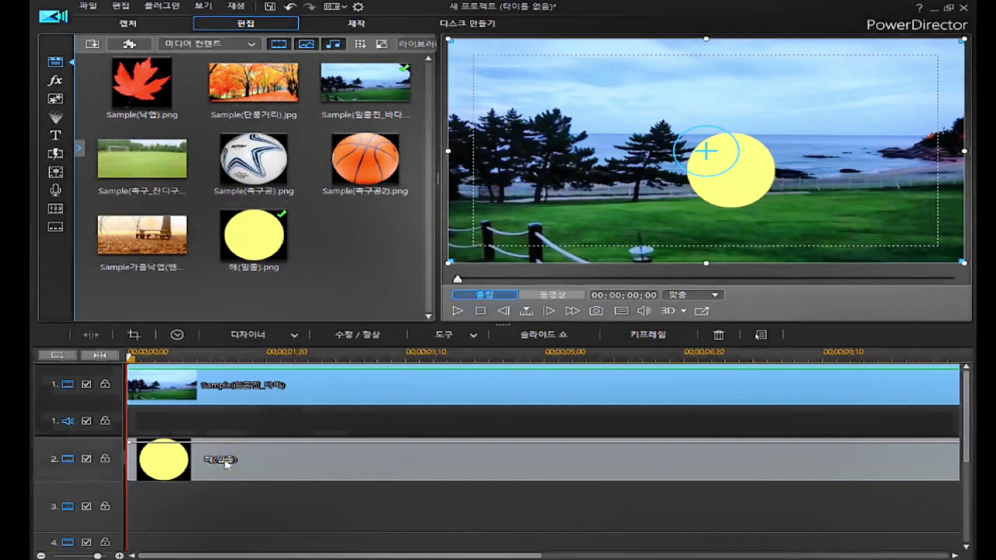
left_click(178, 508)
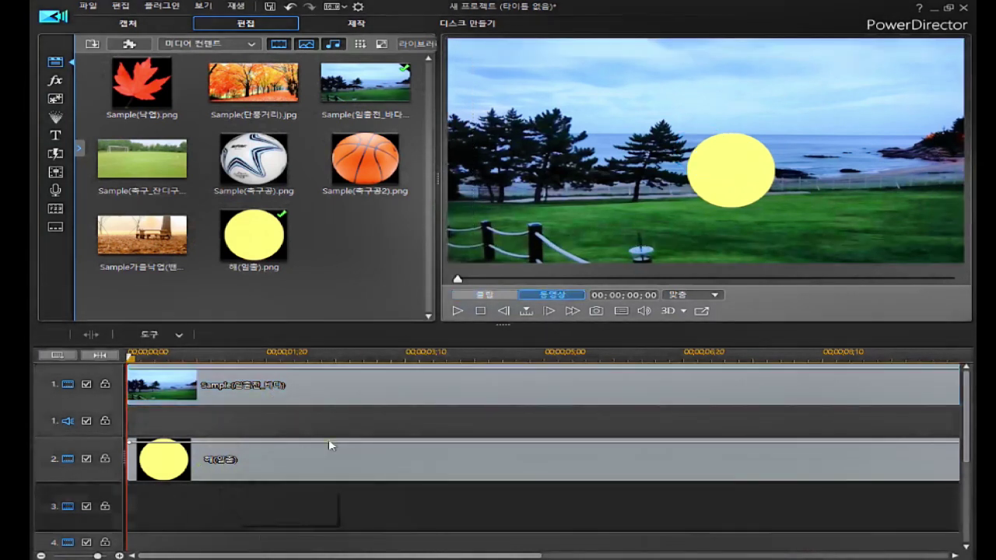
left_click(483, 294)
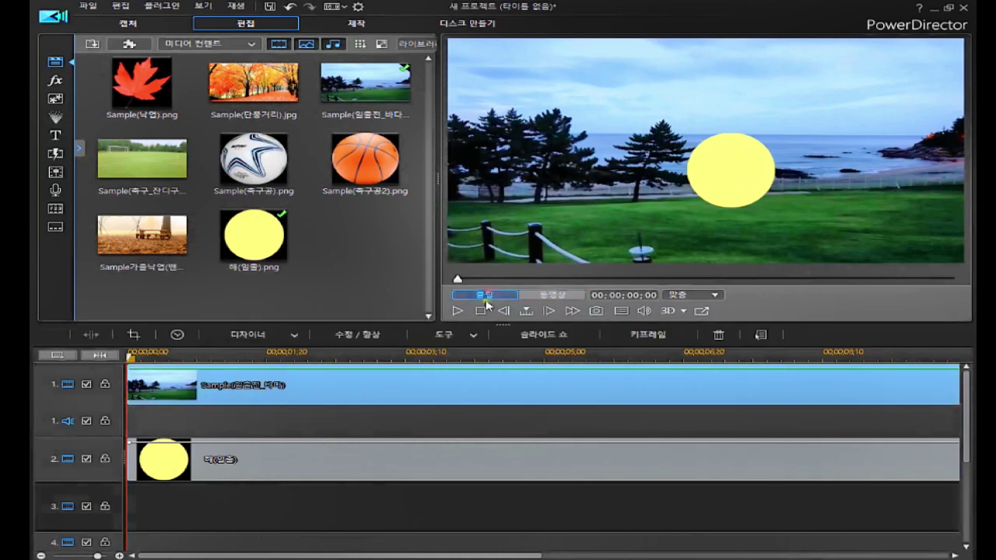
left_click(195, 505)
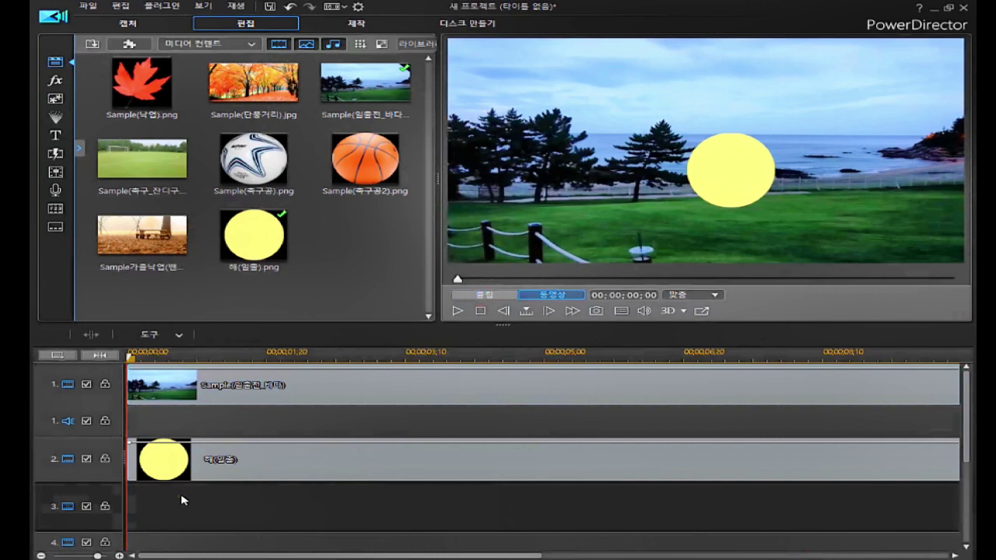
key("ctrl+v")
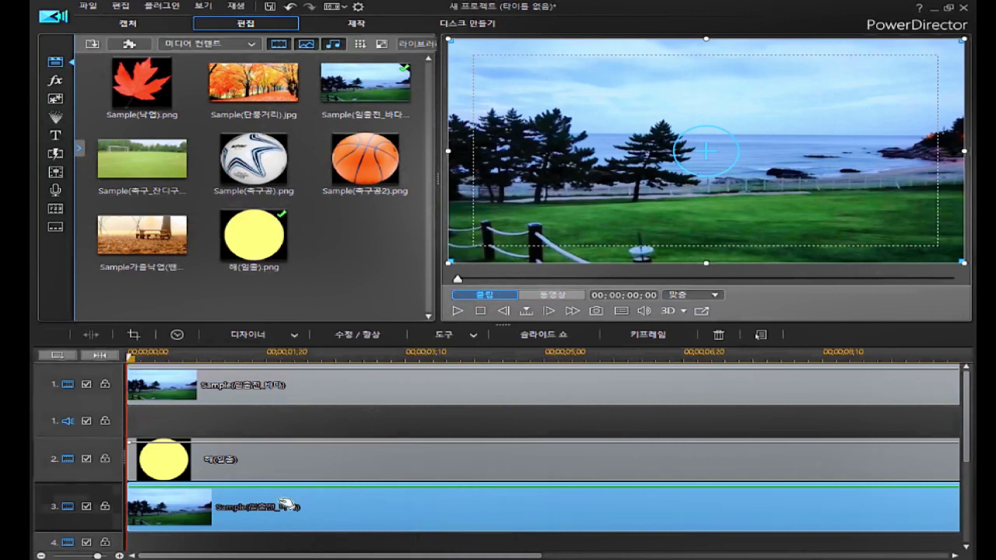
Open the track 3 seaside clip in the Mask Designer and apply the plain rectangle mask
left_click(294, 335)
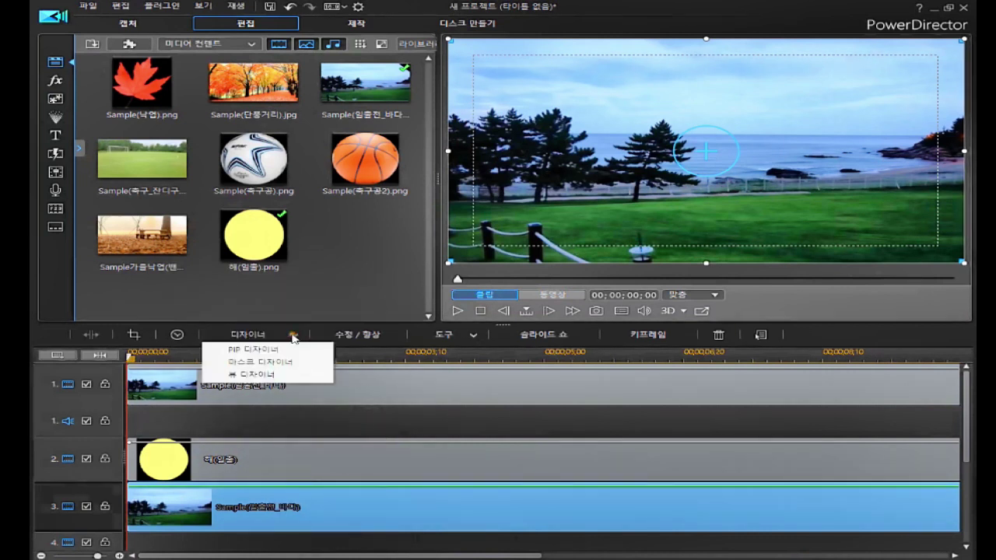
left_click(281, 361)
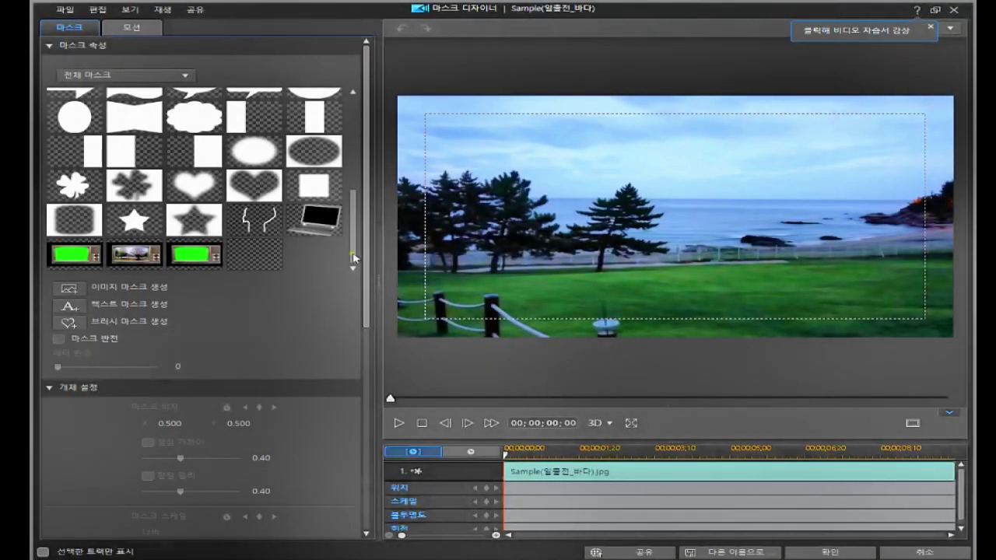
left_click_drag(352, 257, 360, 151)
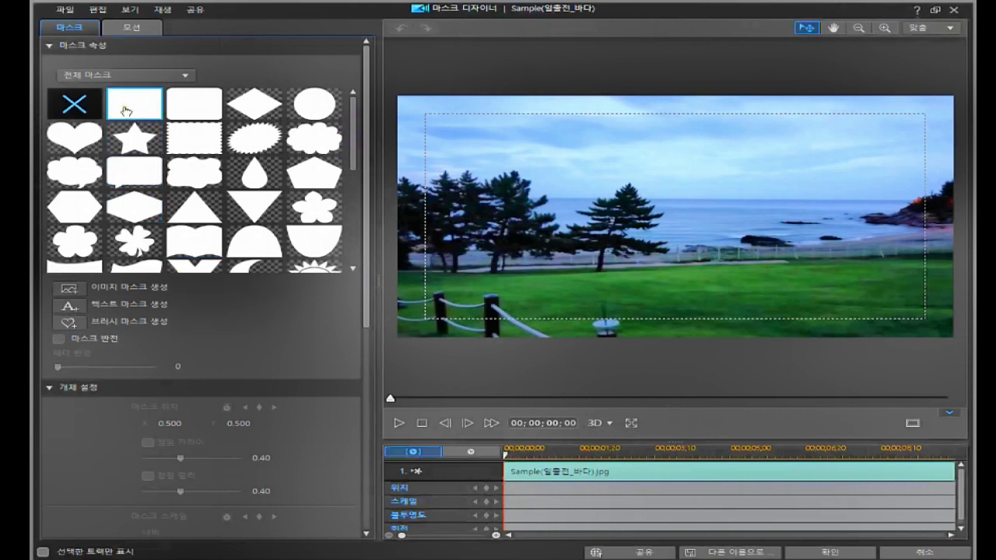
left_click(126, 110)
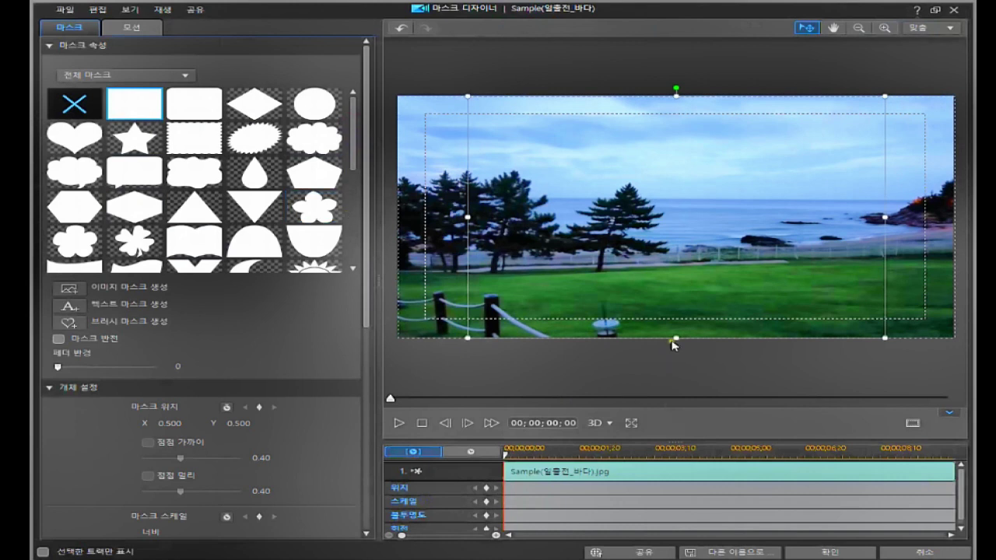
Shrink the rectangle mask to width 0.654 and height 0.872, and turn off keeping the mask's aspect ratio
left_click_drag(676, 336, 678, 306)
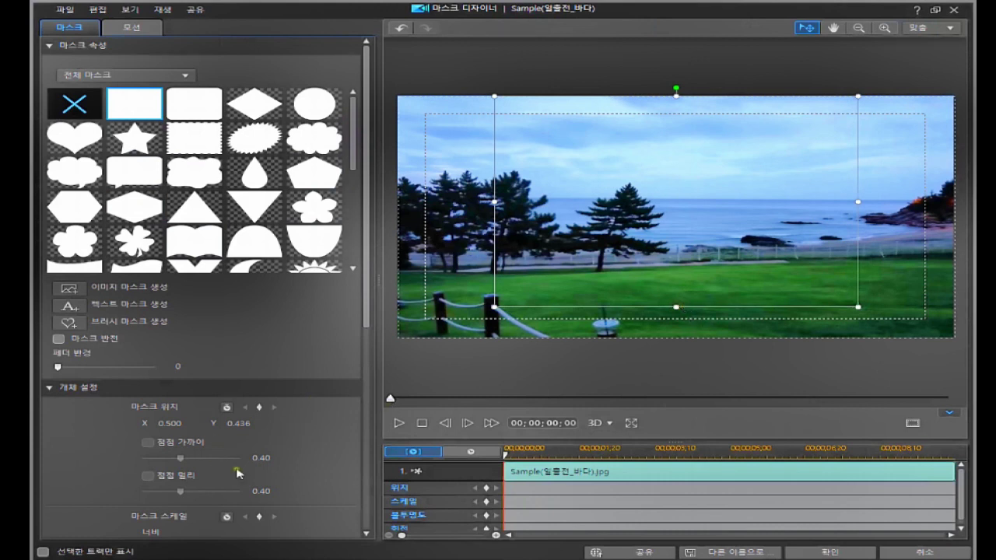
left_click(367, 321)
left_click_drag(366, 320, 370, 328)
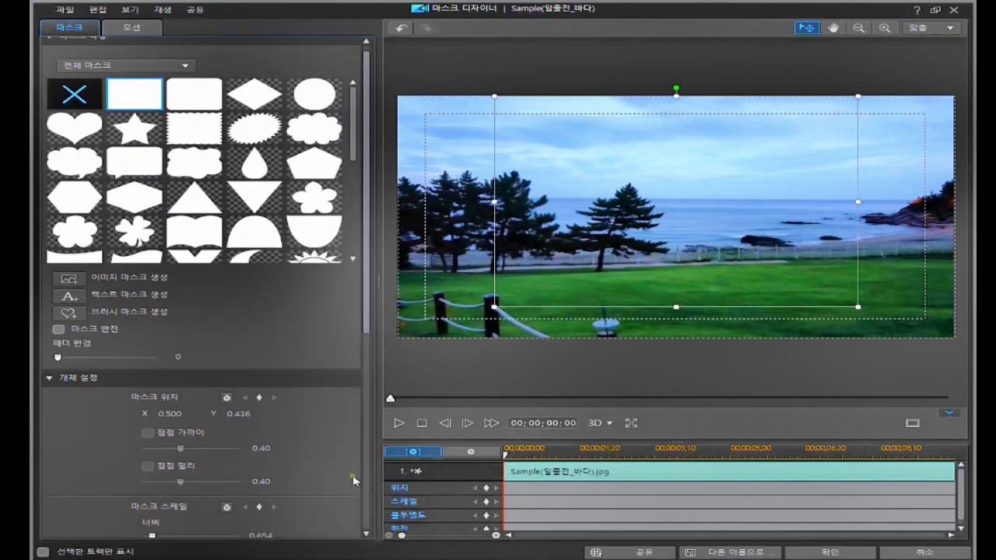
left_click_drag(369, 330, 362, 406)
left_click(148, 433)
left_click(147, 434)
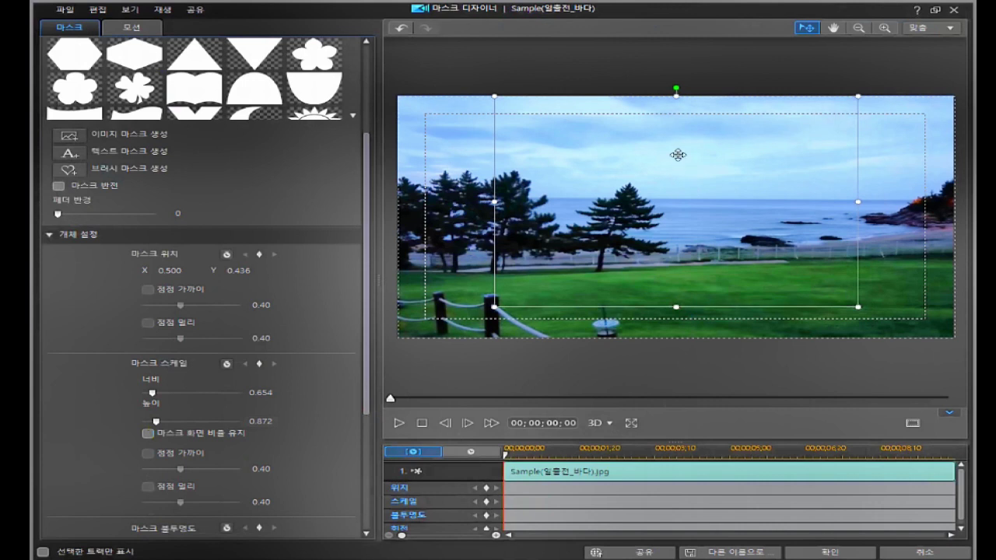
Move the mask straight down to X 0.500, Y 0.858 so its upper edge lies on the sea horizon
left_click_drag(679, 160, 713, 261)
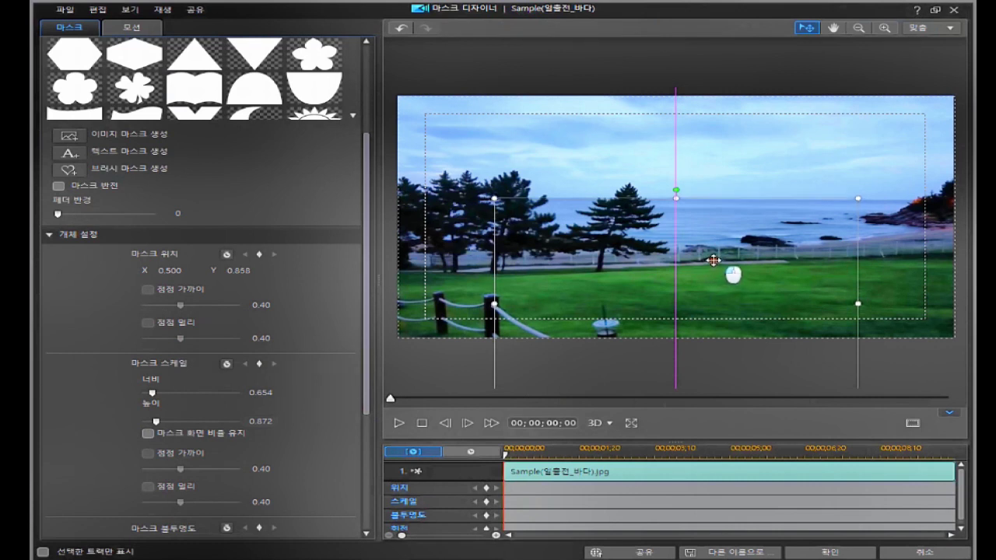
left_click_drag(713, 261, 713, 260)
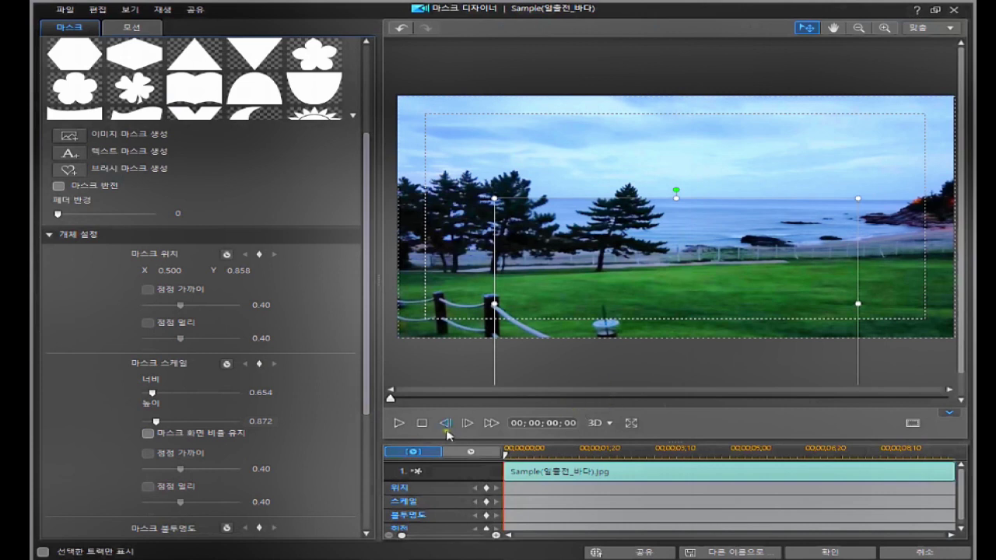
Preview the sun rising from behind the masked sea and accept the Mask Designer changes
left_click(399, 424)
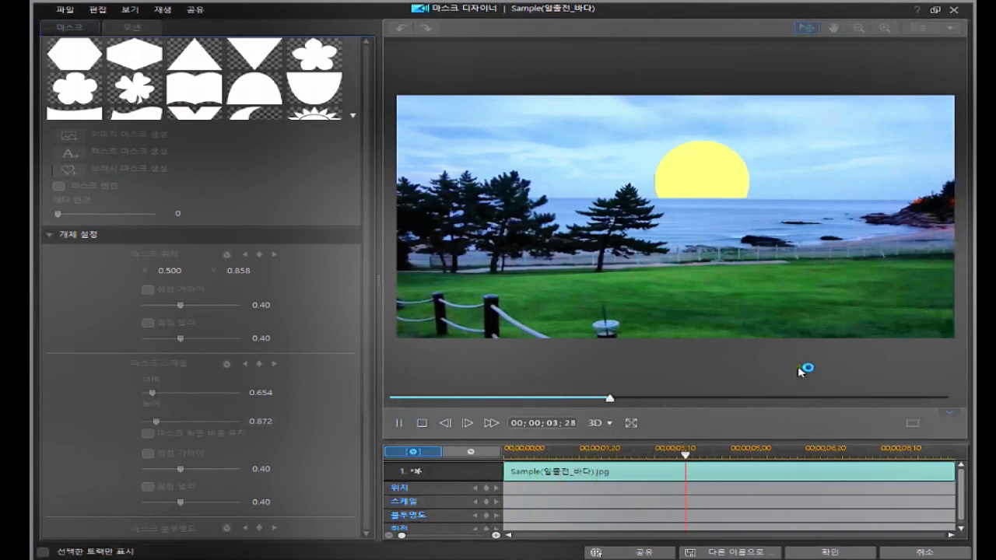
left_click(805, 553)
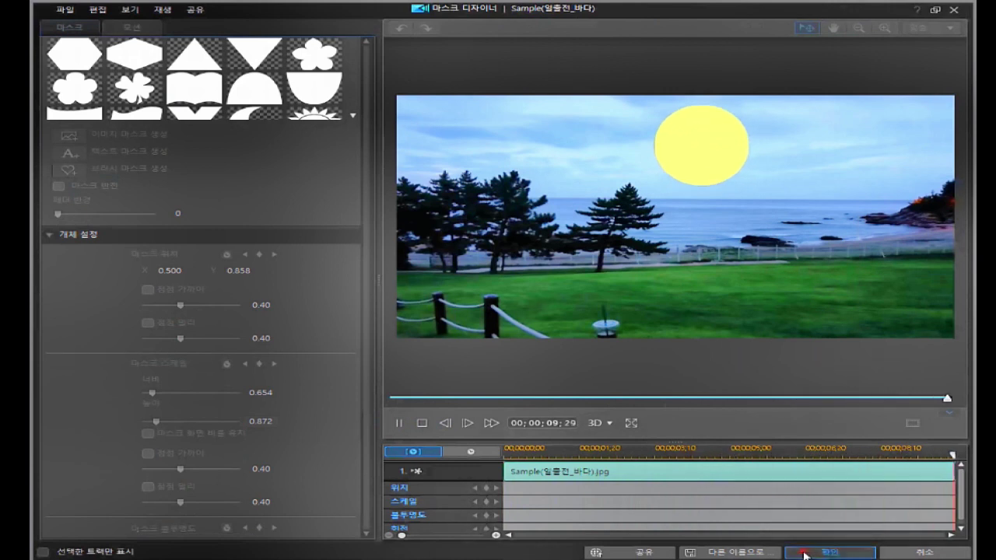
left_click(804, 553)
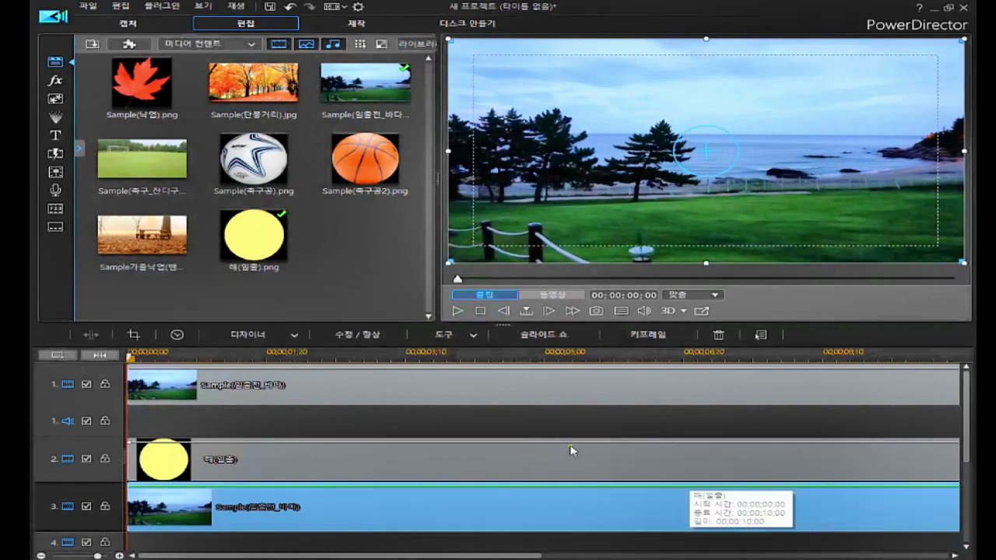